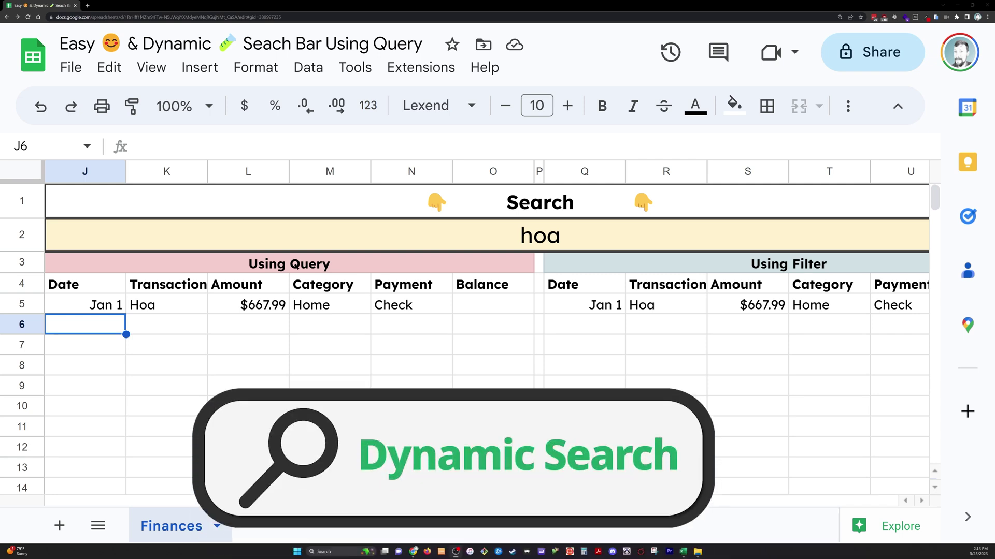
Search the transactions for "car" by entering it in the merged search cell J2:V2
{"action": "scroll", "coordinate": [183, 226], "scroll_direction": "right", "scroll_amount": 5}
{"action": "scroll", "coordinate": [363, 263], "scroll_direction": "left", "scroll_amount": 3}
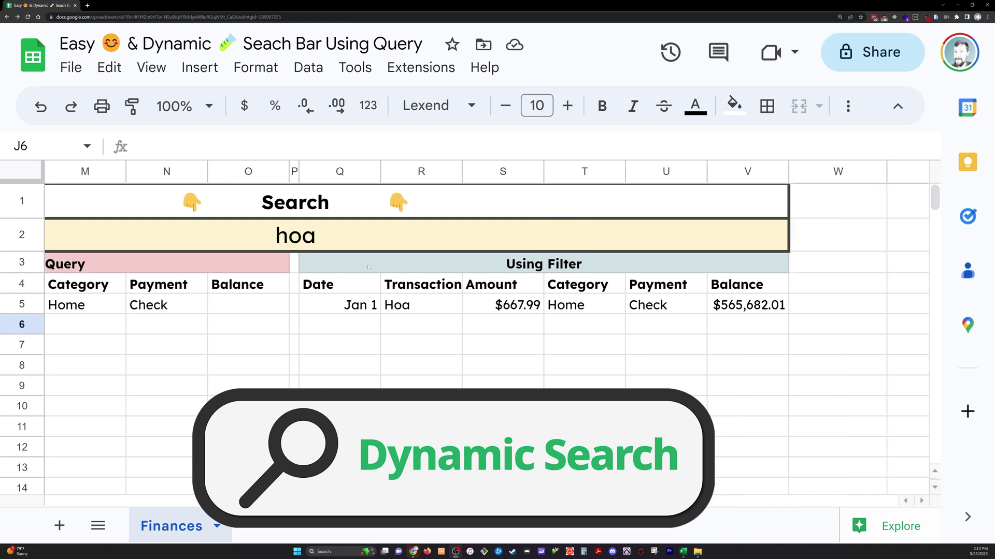
{"action": "left_click", "coordinate": [343, 232]}
{"action": "type", "text": "car"}
{"action": "key", "text": "Return"}
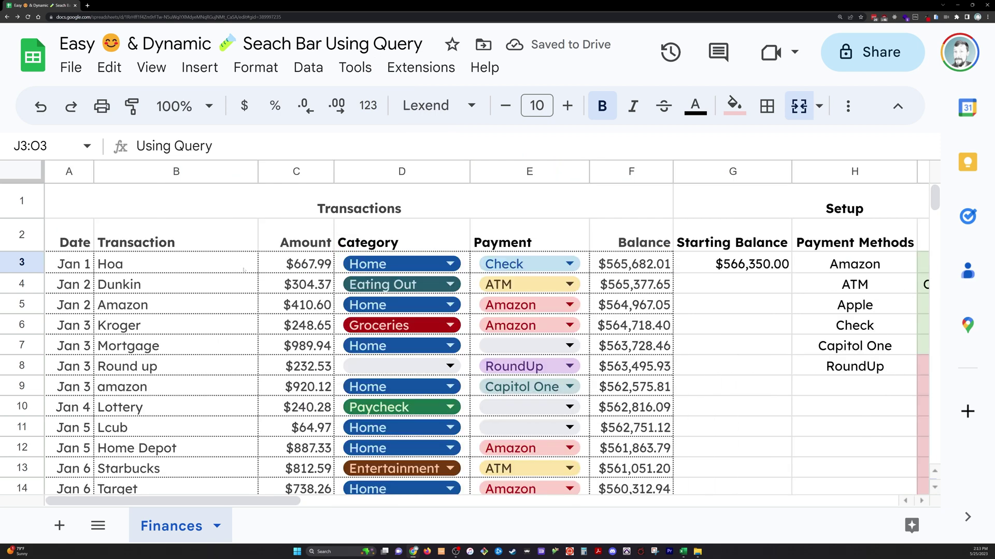
Look over the transaction data and setup lists, and replace the search term in J2:V2 with "ca"
{"action": "scroll", "coordinate": [217, 266], "scroll_direction": "down", "scroll_amount": 3}
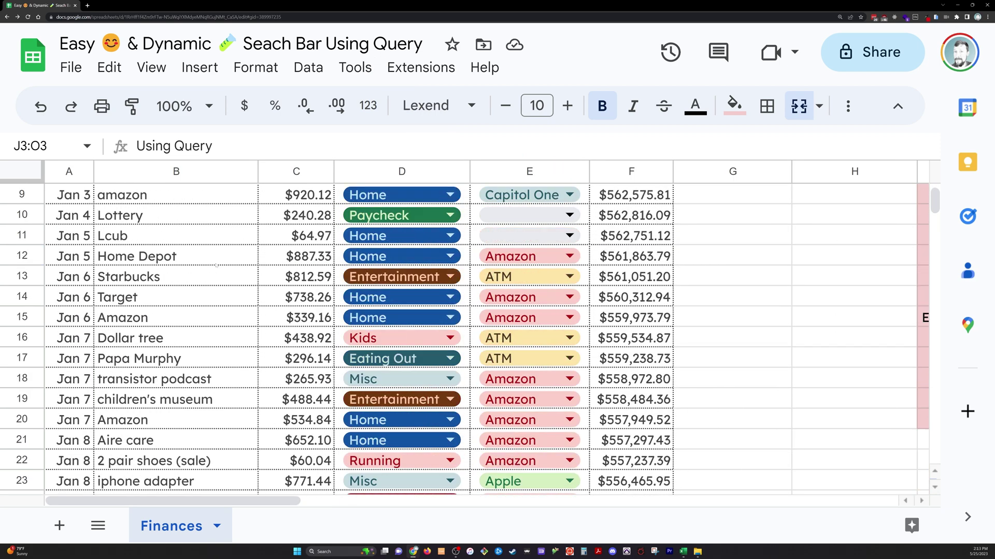
{"action": "scroll", "coordinate": [216, 265], "scroll_direction": "up", "scroll_amount": 3}
{"action": "scroll", "coordinate": [221, 272], "scroll_direction": "right", "scroll_amount": 10}
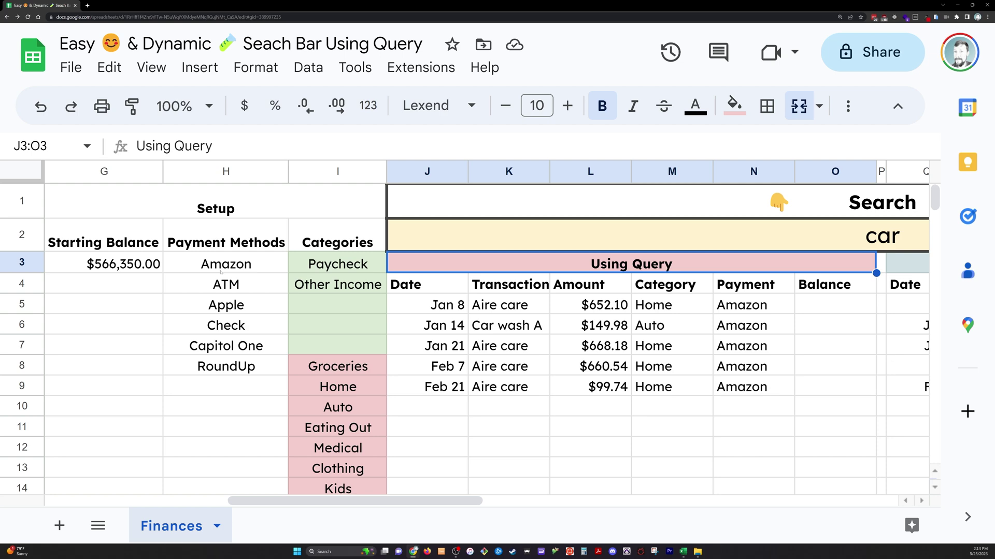
{"action": "left_click", "coordinate": [560, 241]}
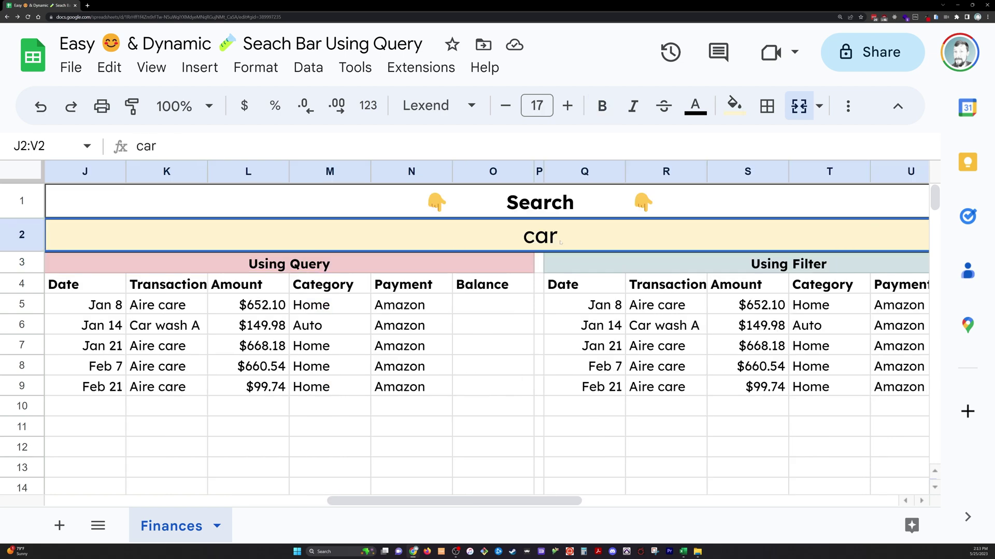
{"action": "type", "text": "ca"}
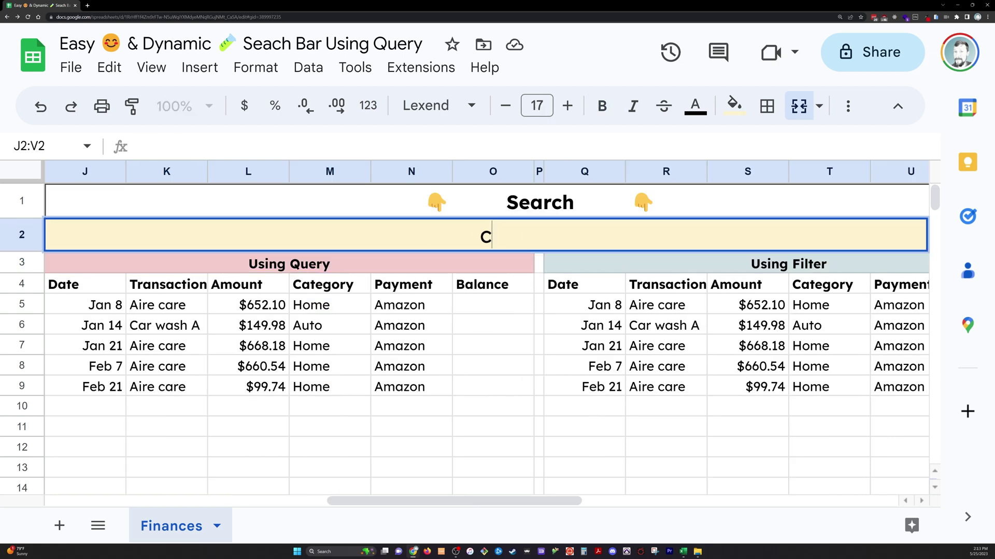
{"action": "key", "text": "Return"}
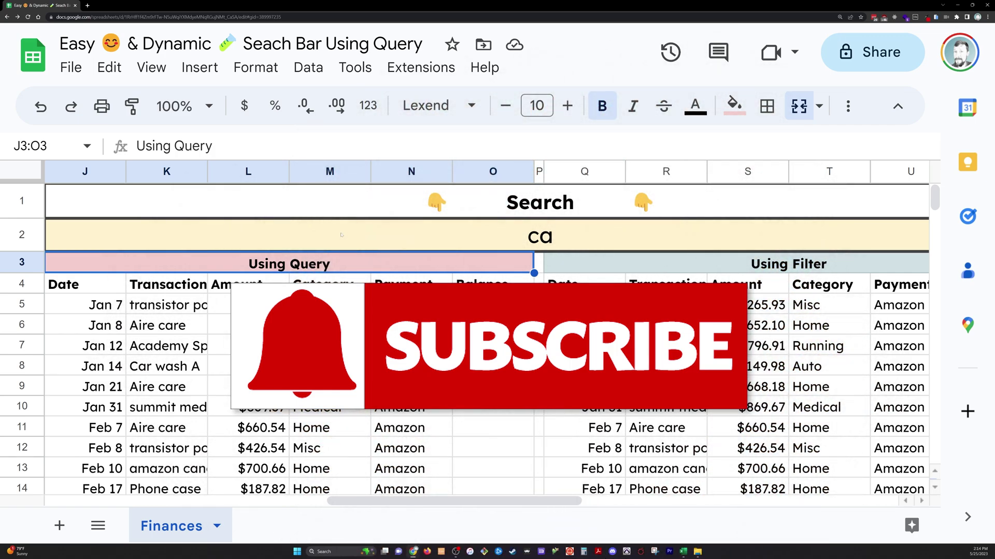
Examine the Transactions table's first balance formula, the amounts in column C and the transaction names in column B
{"action": "scroll", "coordinate": [331, 239], "scroll_direction": "left", "scroll_amount": 10}
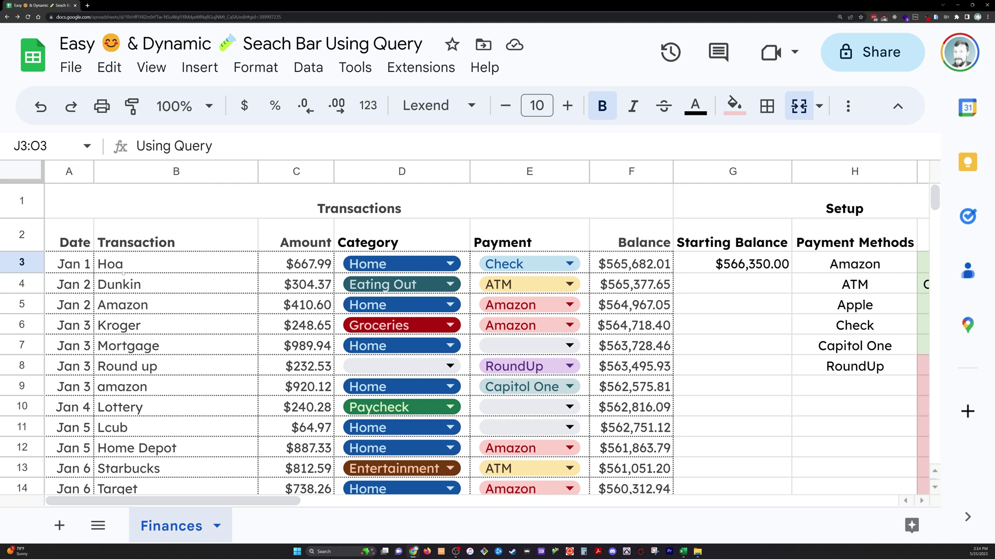
{"action": "left_click", "coordinate": [633, 265]}
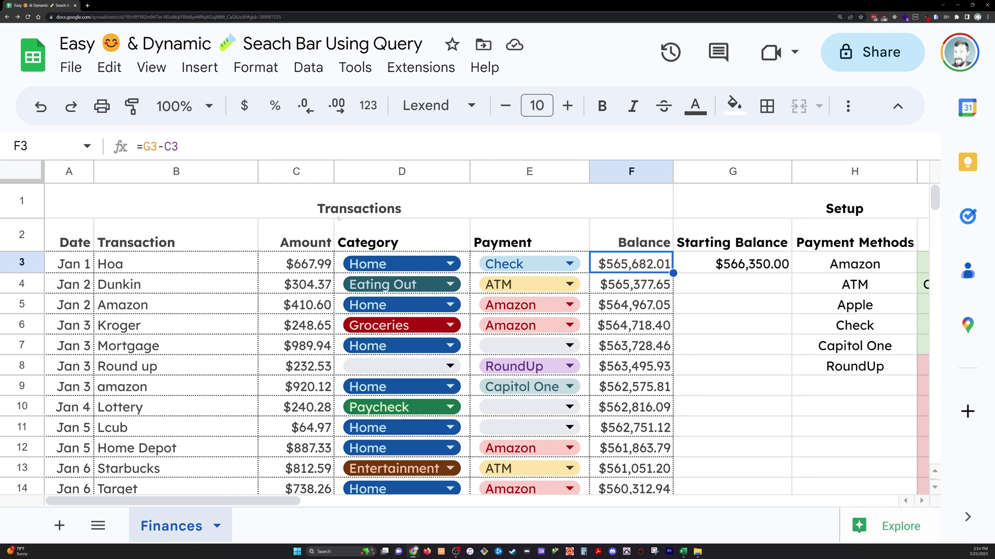
{"action": "left_click_drag", "start_coordinate": [279, 265], "coordinate": [295, 408]}
{"action": "scroll", "coordinate": [295, 337], "scroll_direction": "down", "scroll_amount": 8}
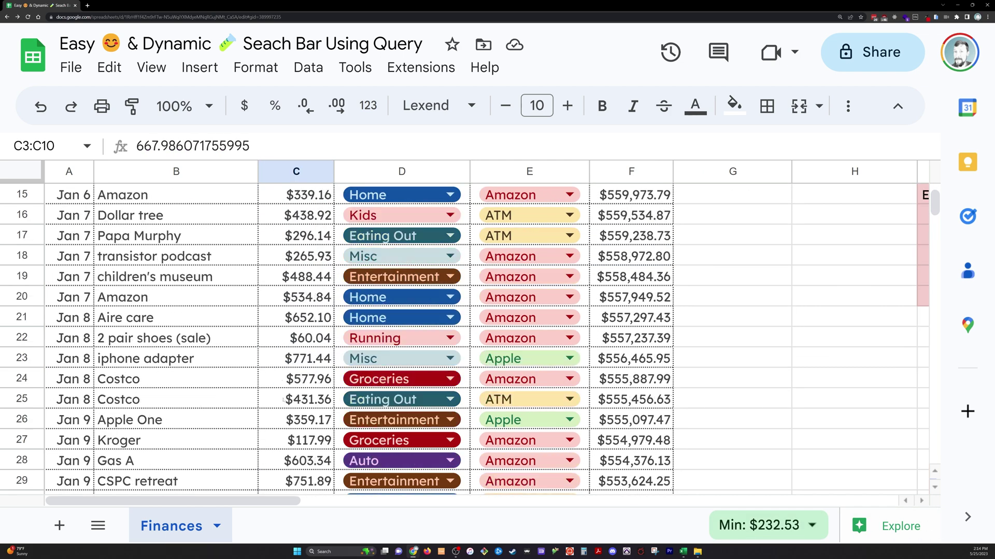
{"action": "scroll", "coordinate": [295, 336], "scroll_direction": "down", "scroll_amount": 20}
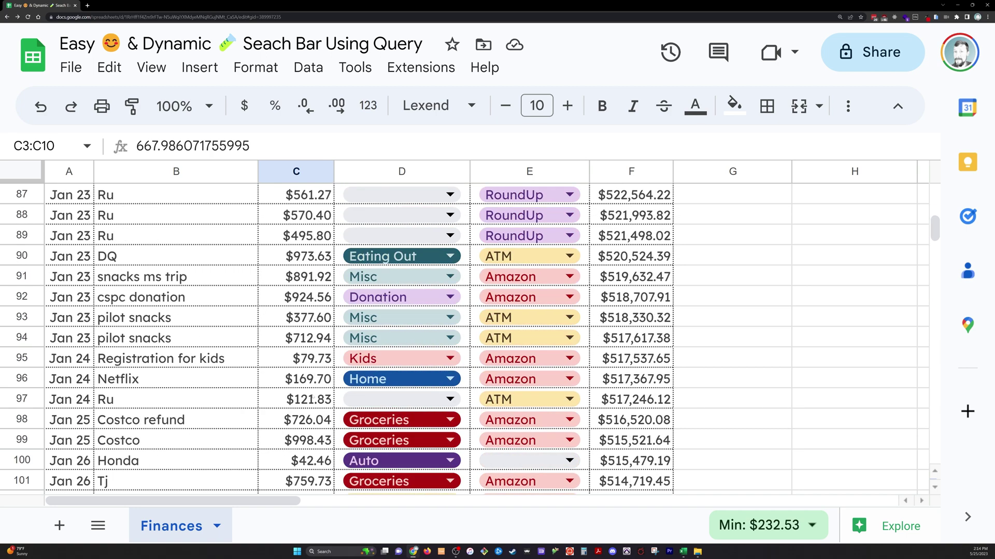
{"action": "scroll", "coordinate": [220, 262], "scroll_direction": "up", "scroll_amount": 20}
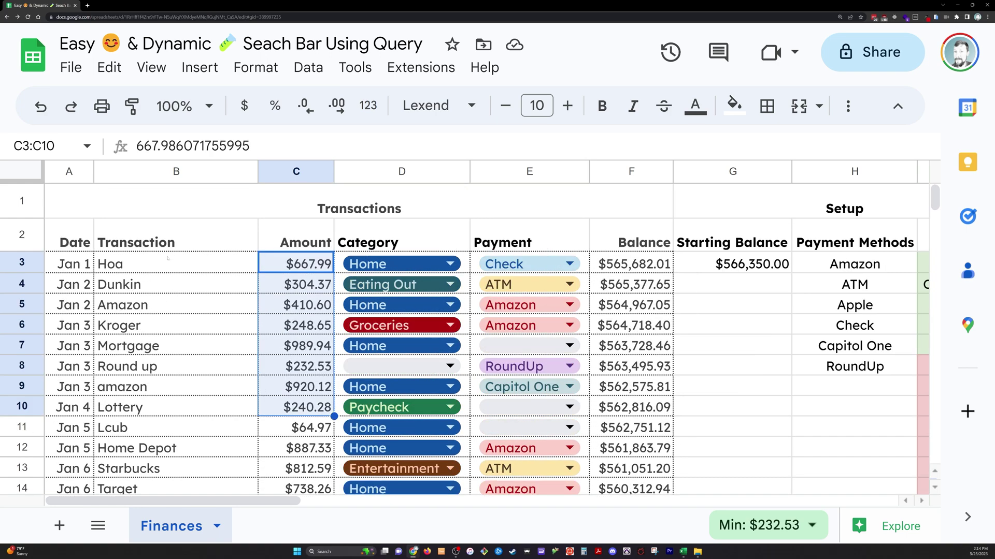
{"action": "left_click", "coordinate": [168, 257]}
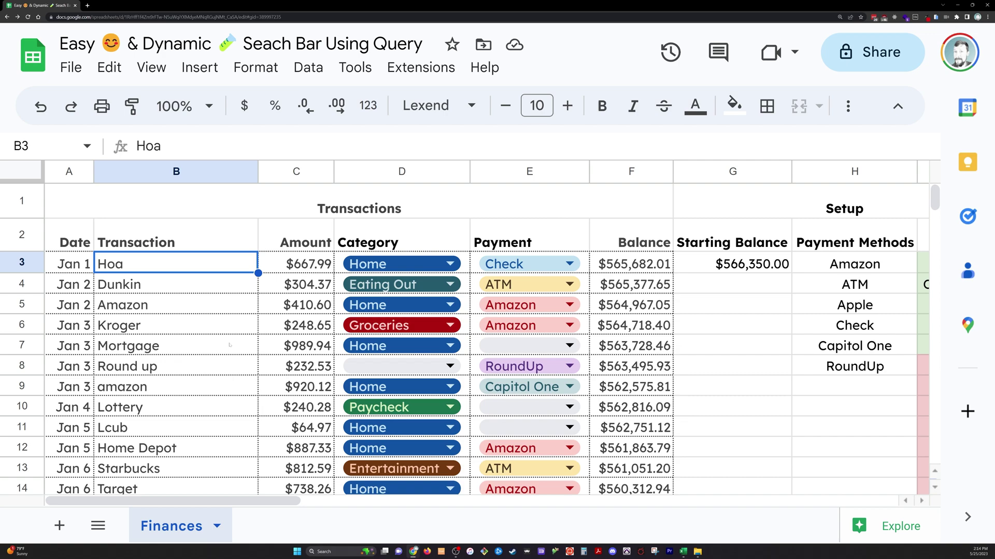
{"action": "scroll", "coordinate": [230, 345], "scroll_direction": "down", "scroll_amount": 20}
{"action": "scroll", "coordinate": [302, 311], "scroll_direction": "up", "scroll_amount": 20}
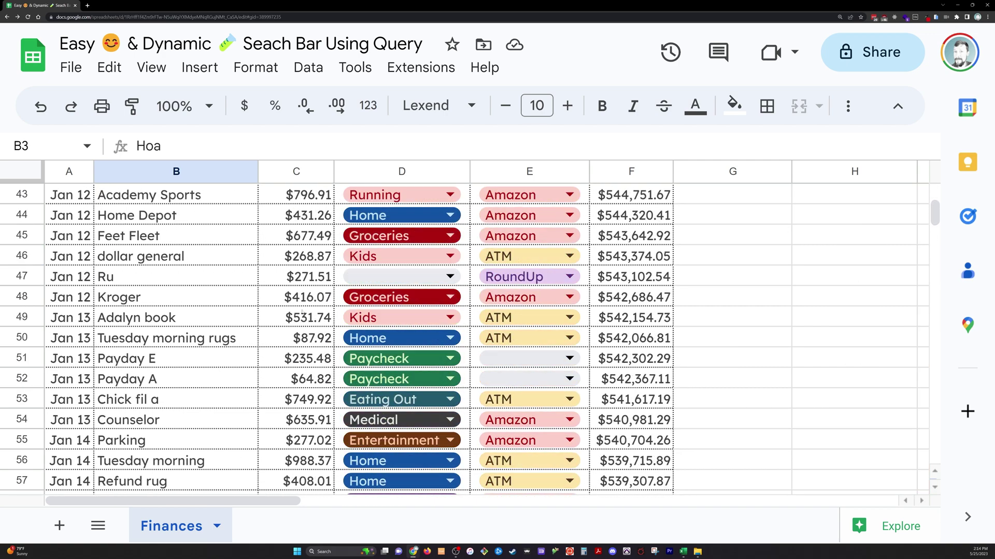
{"action": "scroll", "coordinate": [302, 312], "scroll_direction": "up", "scroll_amount": 14}
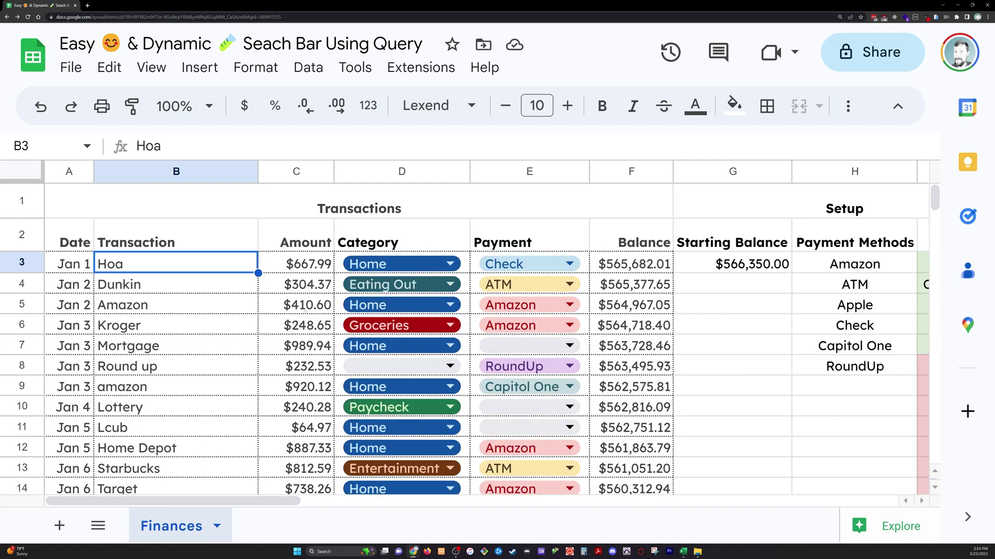
Examine the Category and Payment dropdown options of the first transaction, leaving both choices as they are
{"action": "left_click", "coordinate": [394, 263]}
{"action": "scroll", "coordinate": [424, 358], "scroll_direction": "down", "scroll_amount": 2}
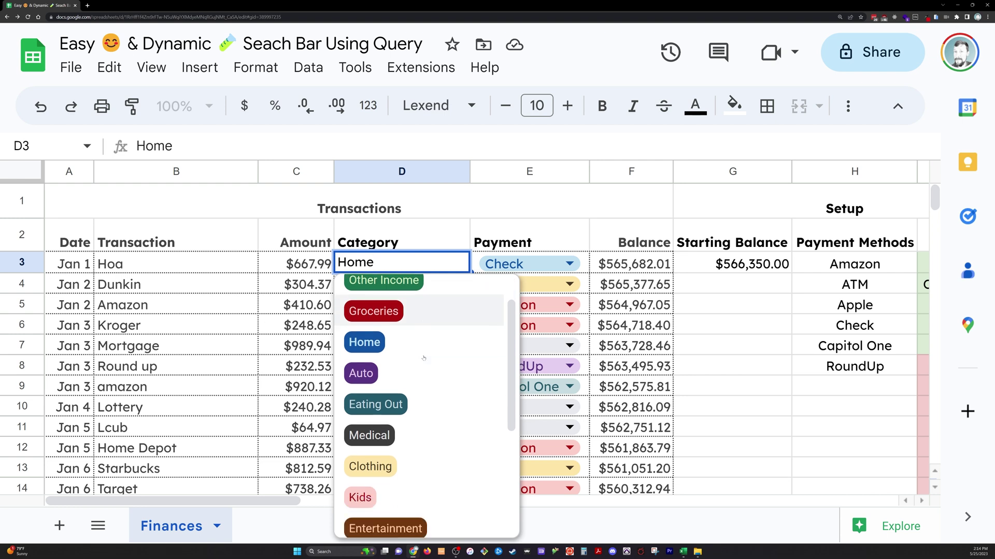
{"action": "scroll", "coordinate": [424, 358], "scroll_direction": "down", "scroll_amount": 2}
{"action": "left_click", "coordinate": [552, 242]}
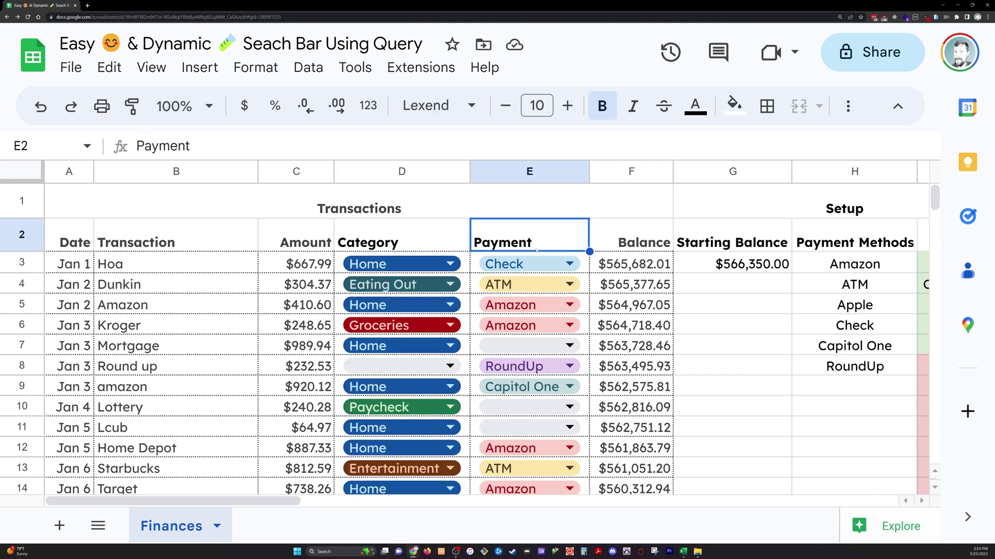
{"action": "left_click", "coordinate": [558, 265]}
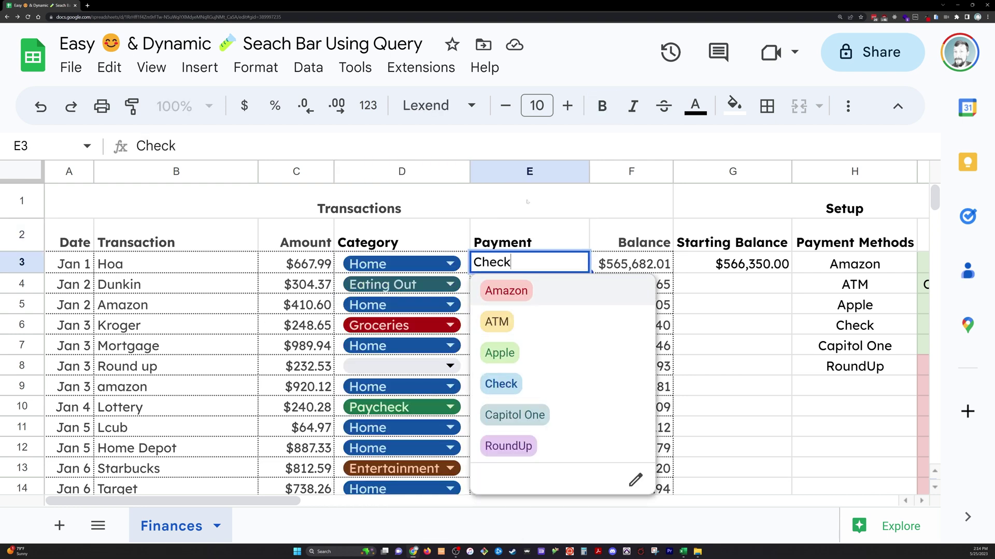
{"action": "left_click", "coordinate": [546, 231]}
Examine the Setup area in columns G to I, including the starting balance, payment methods and full category list
{"action": "scroll", "coordinate": [570, 311], "scroll_direction": "right", "scroll_amount": 5}
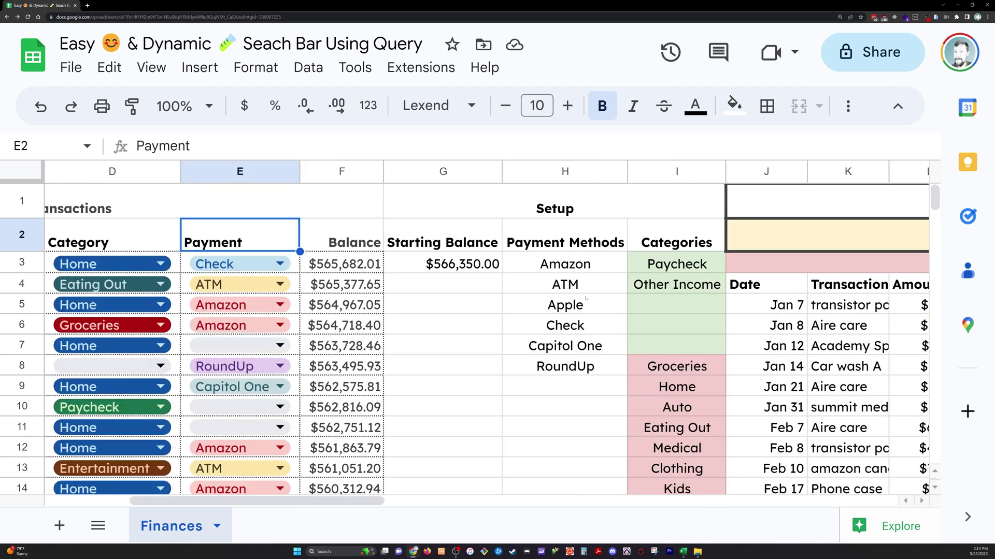
{"action": "left_click_drag", "start_coordinate": [544, 207], "coordinate": [674, 448]}
{"action": "scroll", "coordinate": [488, 293], "scroll_direction": "down", "scroll_amount": 3}
{"action": "scroll", "coordinate": [489, 292], "scroll_direction": "up", "scroll_amount": 3}
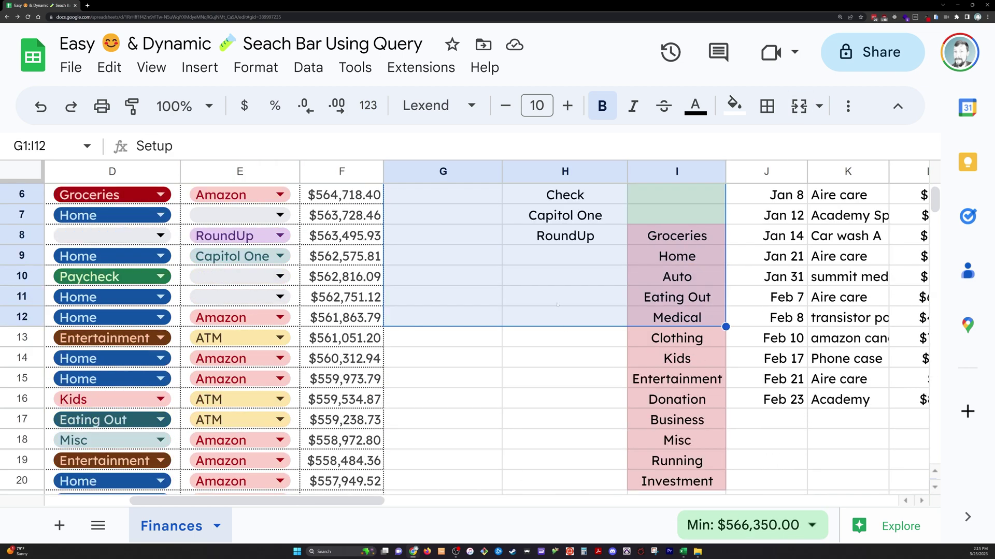
Inspect the balance formulas in F3 and F6 without changing them
{"action": "left_click", "coordinate": [346, 265]}
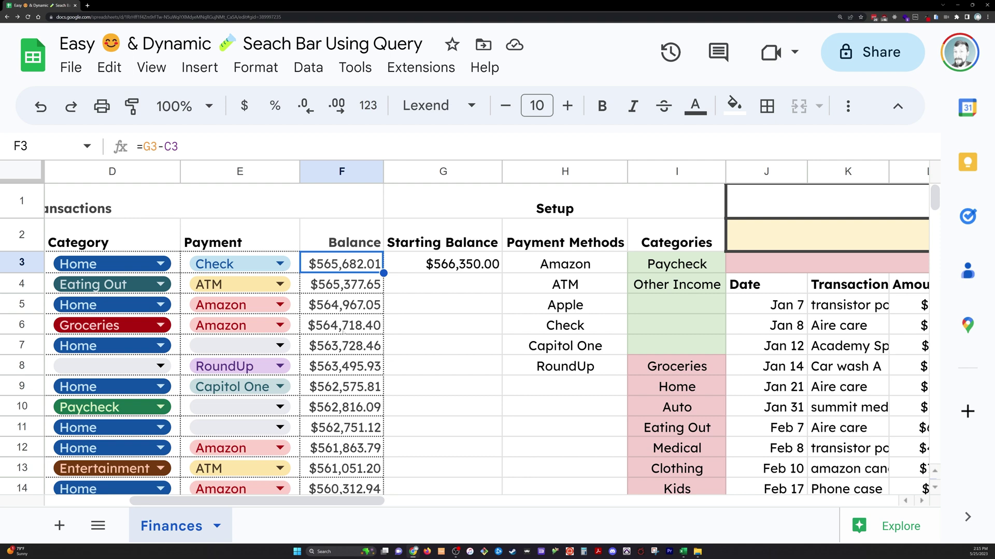
{"action": "double_click", "coordinate": [343, 329]}
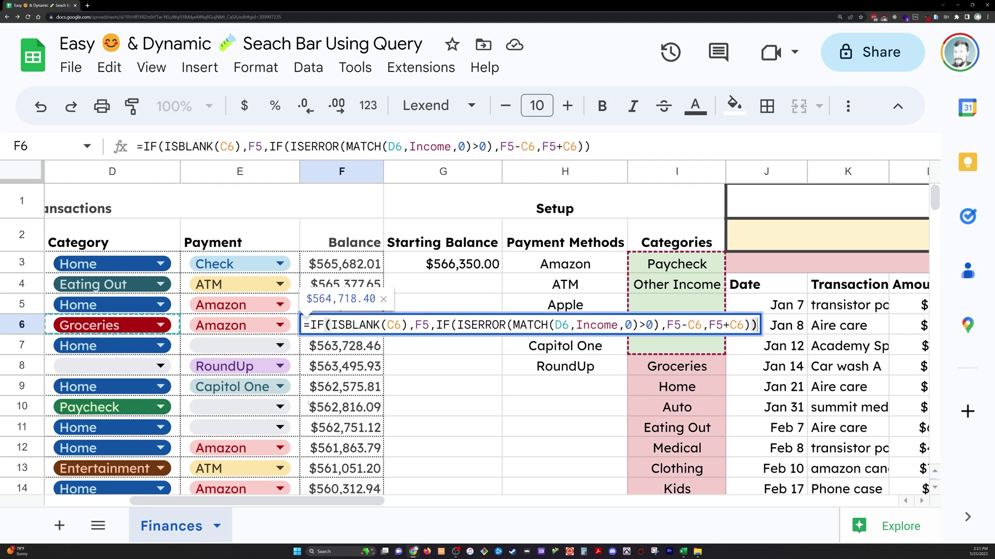
{"action": "key", "text": "Escape"}
Search the transactions for "ho" using the merged search cell J2:V2
{"action": "scroll", "coordinate": [313, 399], "scroll_direction": "right", "scroll_amount": 6}
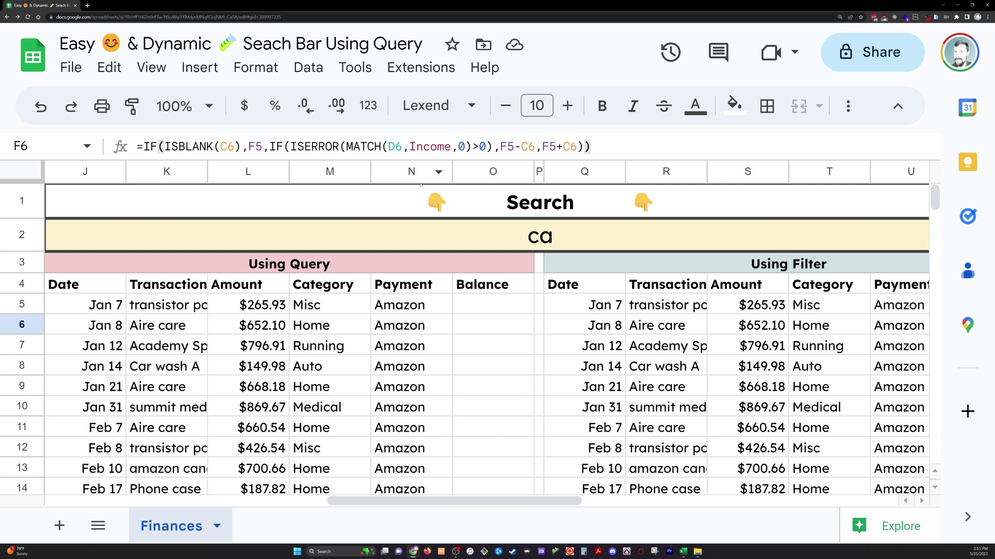
{"action": "key", "text": "ctrl+f"}
{"action": "key", "text": "Escape"}
{"action": "left_click", "coordinate": [555, 240]}
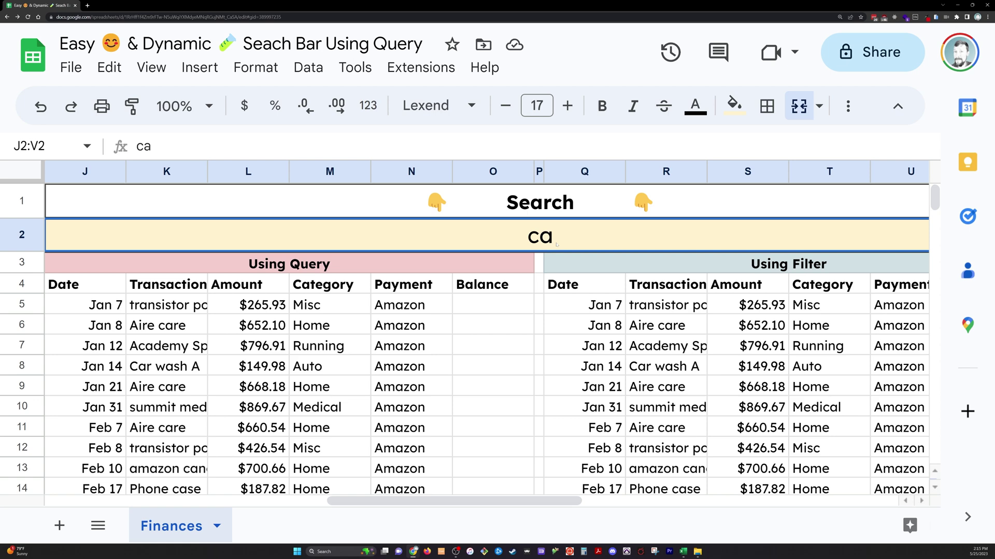
{"action": "type", "text": "ho"}
{"action": "key", "text": "Return"}
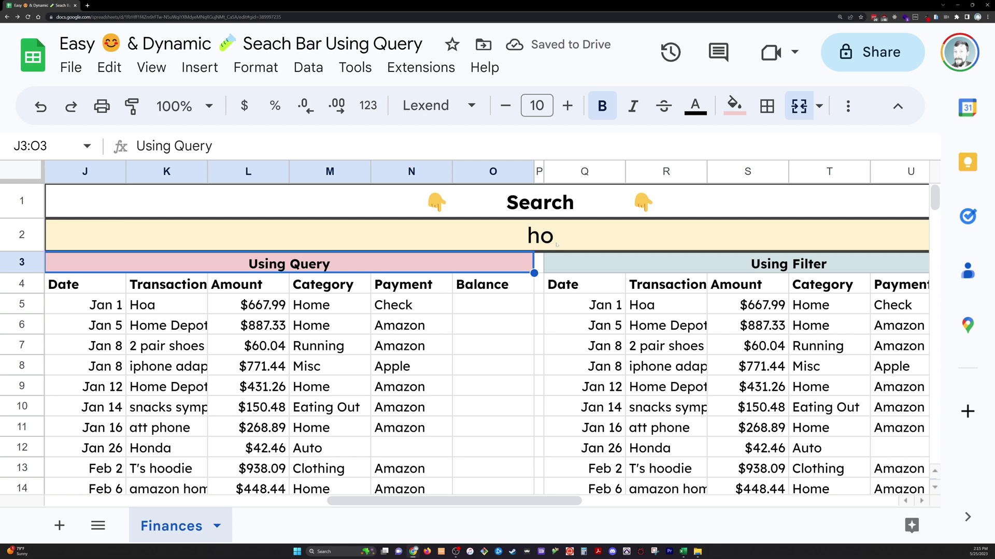
Open the query formula in J5 and examine its IF(ISBLANK(J2),"" part
{"action": "key", "text": "Down"}
{"action": "key", "text": "Down"}
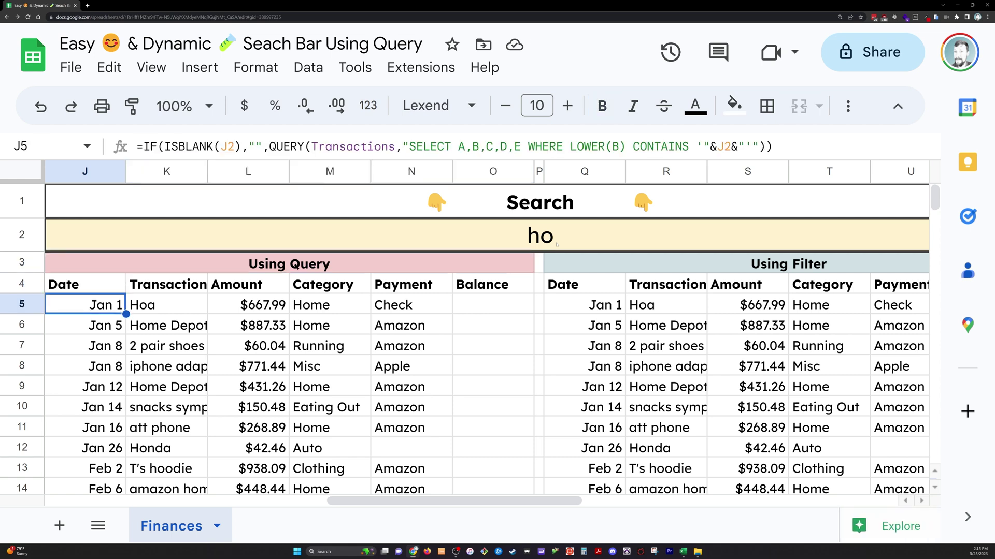
{"action": "key", "text": "Return"}
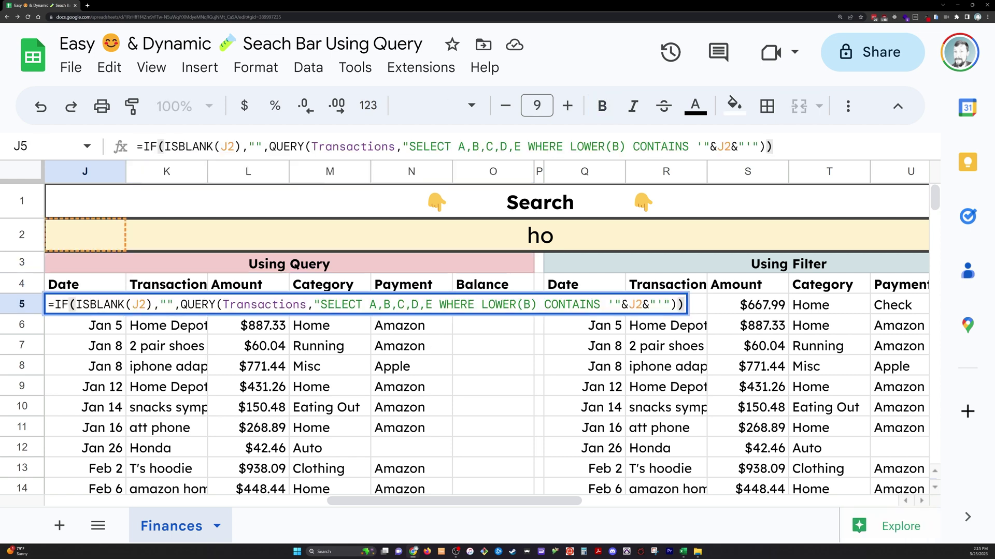
{"action": "left_click_drag", "start_coordinate": [174, 304], "coordinate": [58, 306]}
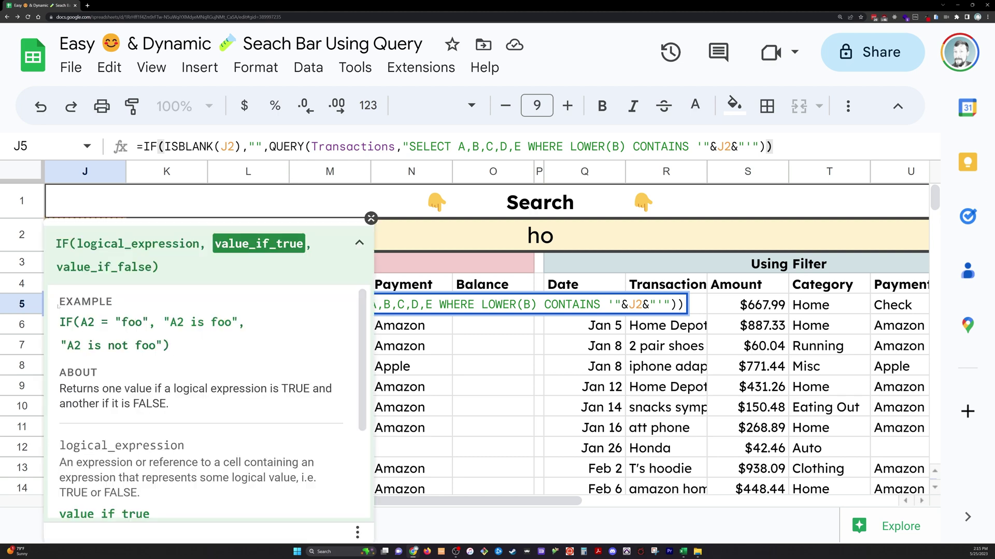
{"action": "left_click", "coordinate": [371, 218]}
{"action": "scroll", "coordinate": [371, 218], "scroll_direction": "down", "scroll_amount": 1}
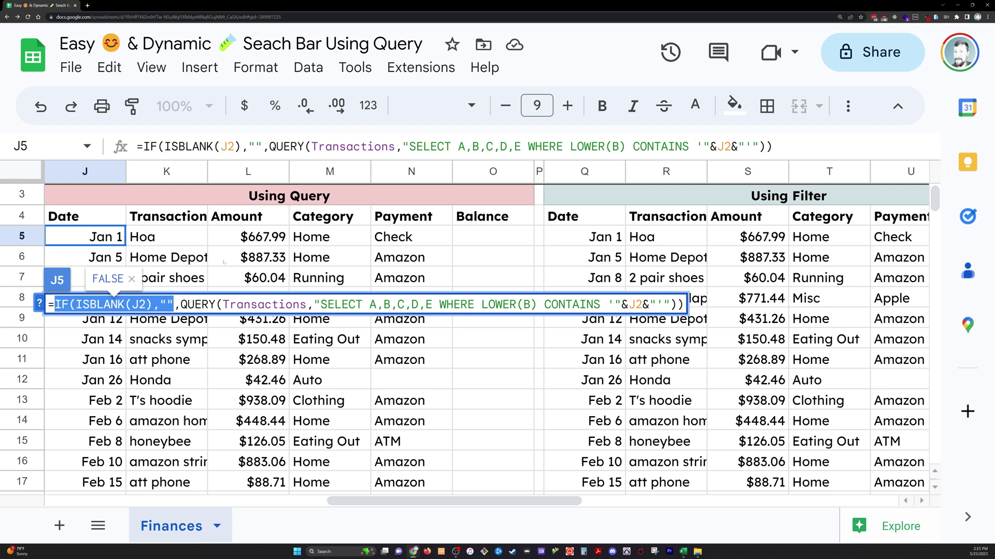
{"action": "scroll", "coordinate": [224, 263], "scroll_direction": "down", "scroll_amount": 4}
{"action": "scroll", "coordinate": [276, 238], "scroll_direction": "up", "scroll_amount": 5}
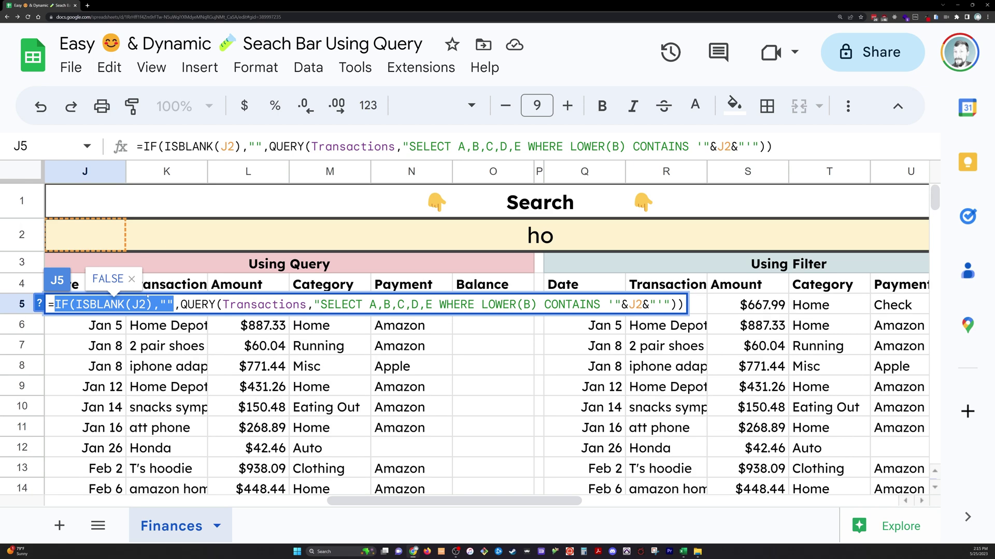
Clear the search cell J2:V2 to test the blank case, and enter "hoa" as the search term
{"action": "left_click", "coordinate": [234, 248]}
{"action": "key", "text": "Delete"}
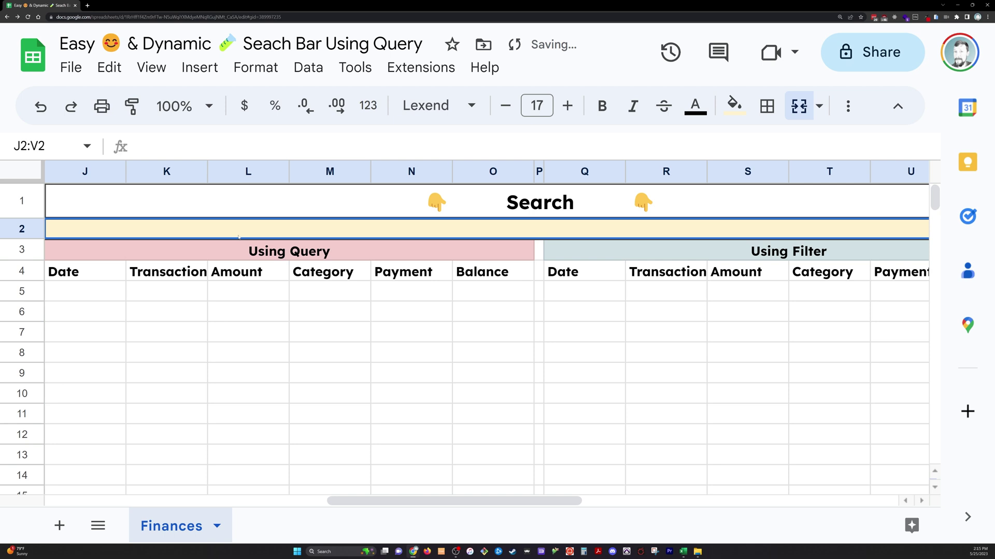
{"action": "type", "text": "hoa"}
{"action": "key", "text": "Return"}
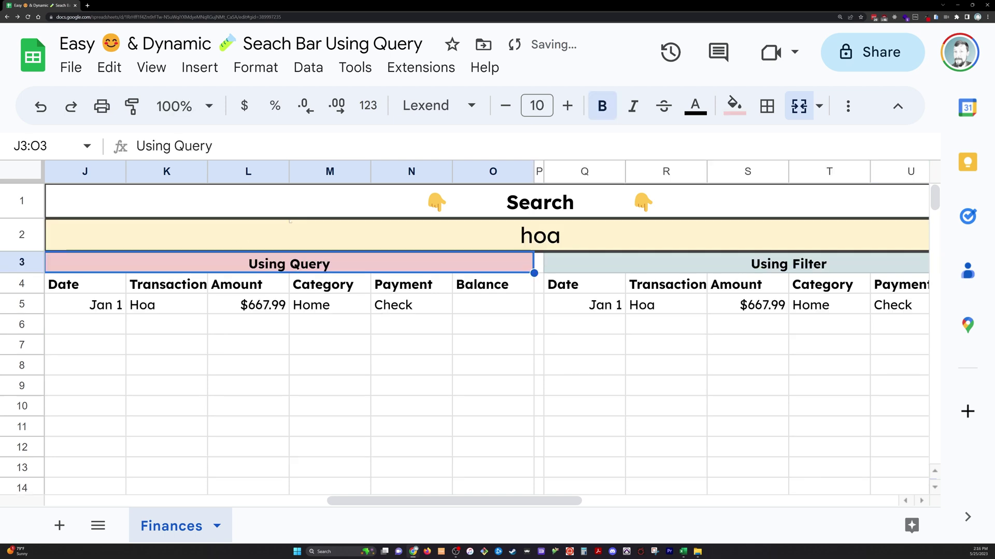
Examine the Transactions range in the J5 QUERY formula, and compare it with the FILTER formula in Q5
{"action": "left_click", "coordinate": [72, 305]}
{"action": "double_click", "coordinate": [72, 305]}
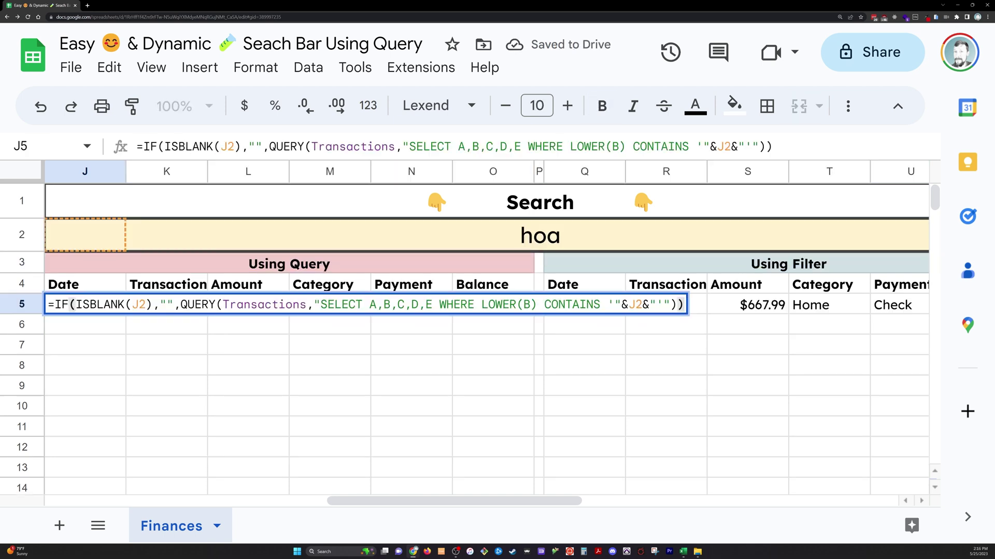
{"action": "left_click_drag", "start_coordinate": [180, 305], "coordinate": [244, 305]}
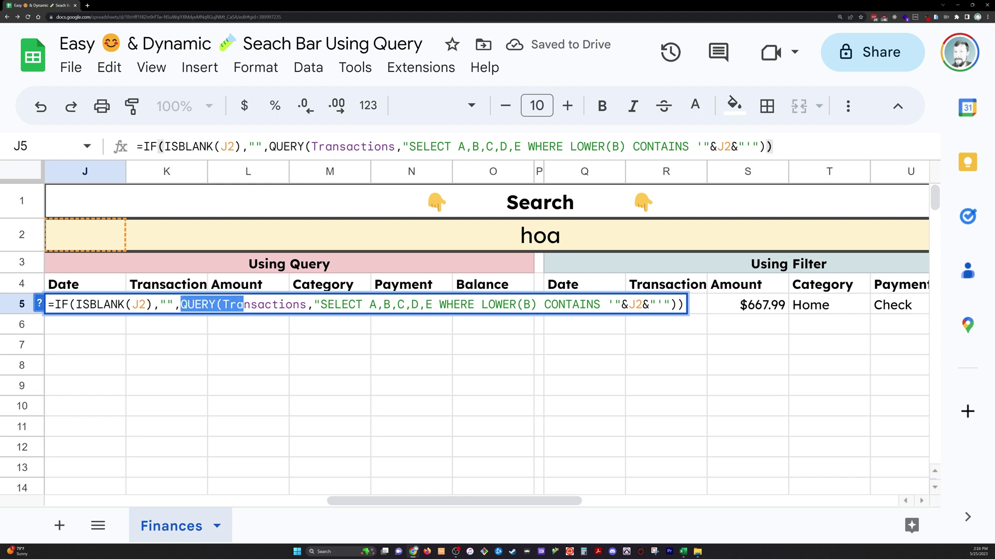
{"action": "double_click", "coordinate": [244, 305]}
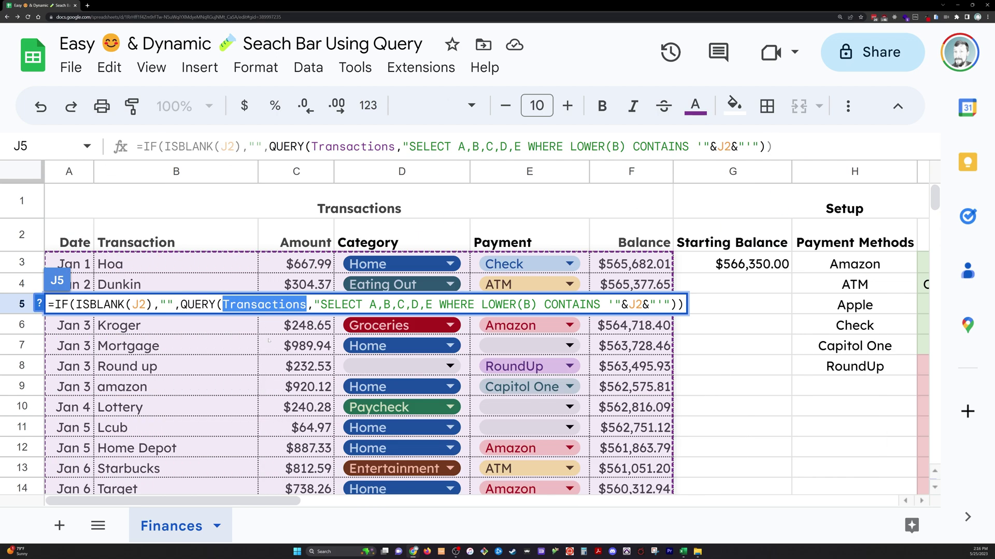
{"action": "scroll", "coordinate": [192, 271], "scroll_direction": "down", "scroll_amount": 18}
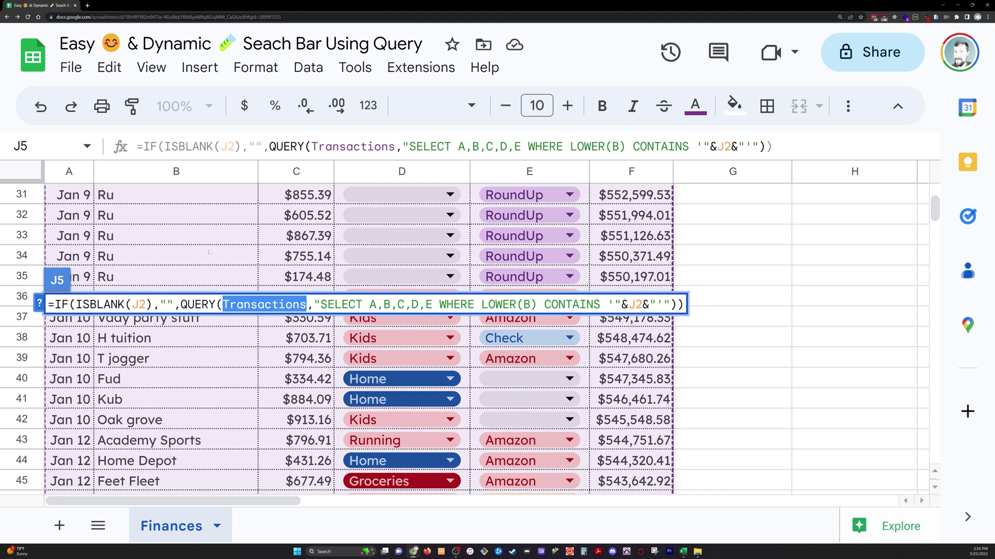
{"action": "scroll", "coordinate": [217, 252], "scroll_direction": "up", "scroll_amount": 18}
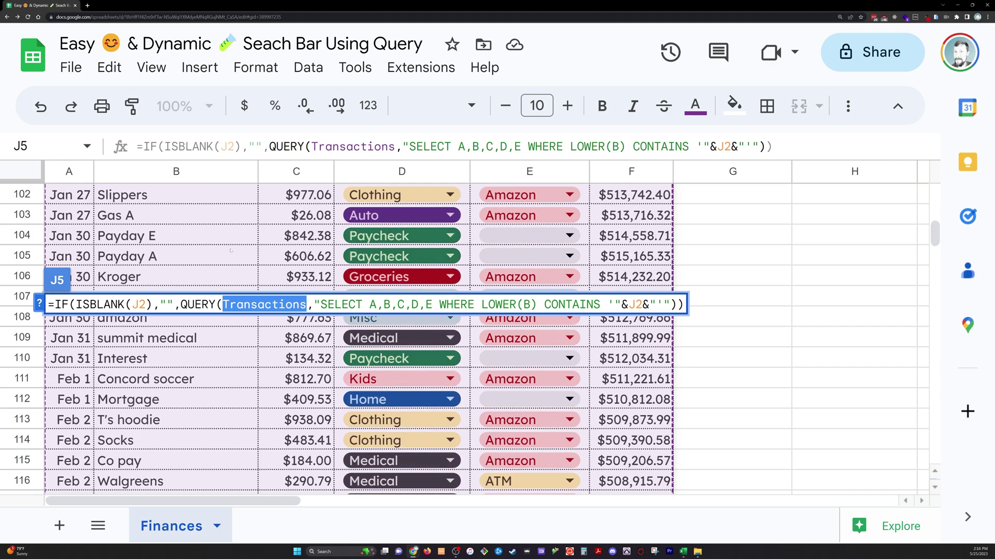
{"action": "key", "text": "Escape"}
{"action": "scroll", "coordinate": [312, 237], "scroll_direction": "right", "scroll_amount": 10}
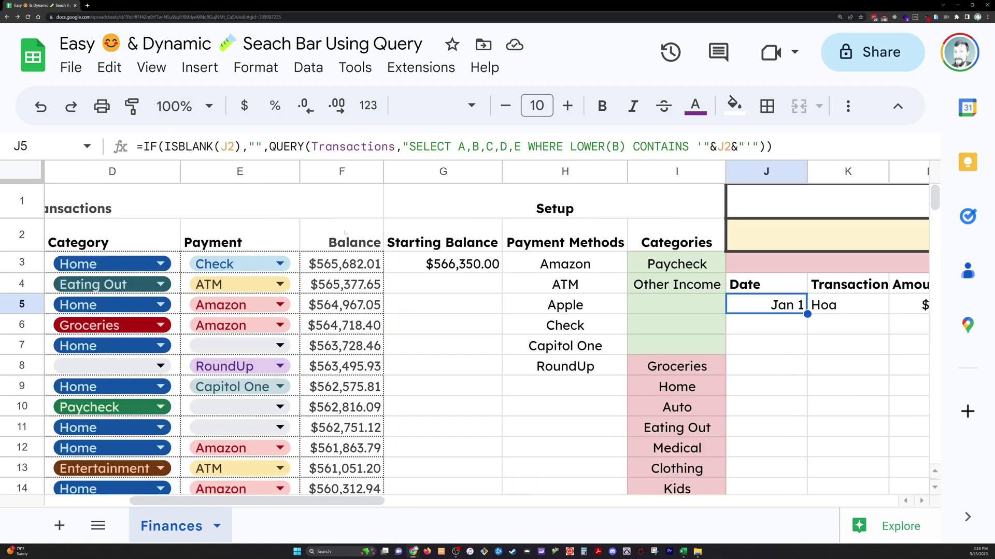
{"action": "double_click", "coordinate": [596, 306]}
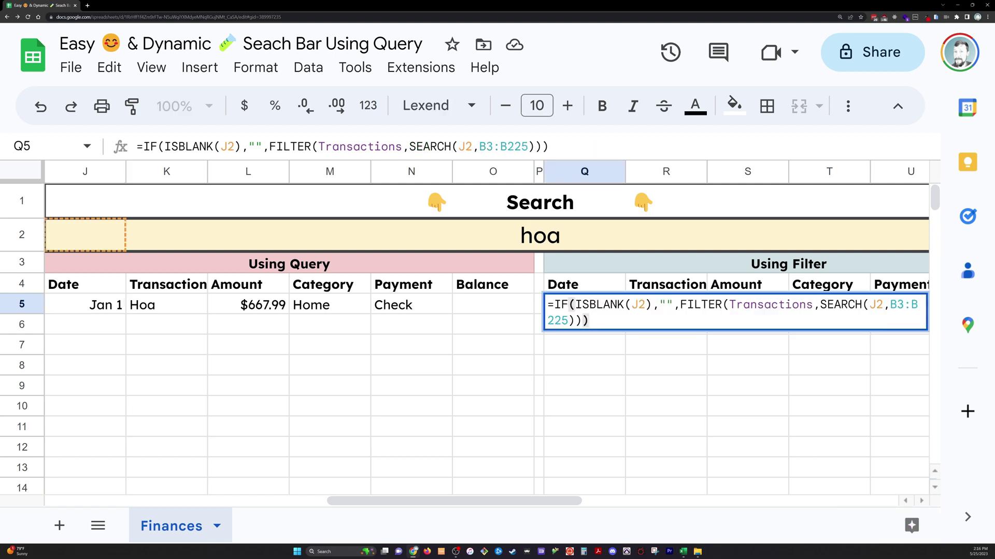
{"action": "key", "text": "Escape"}
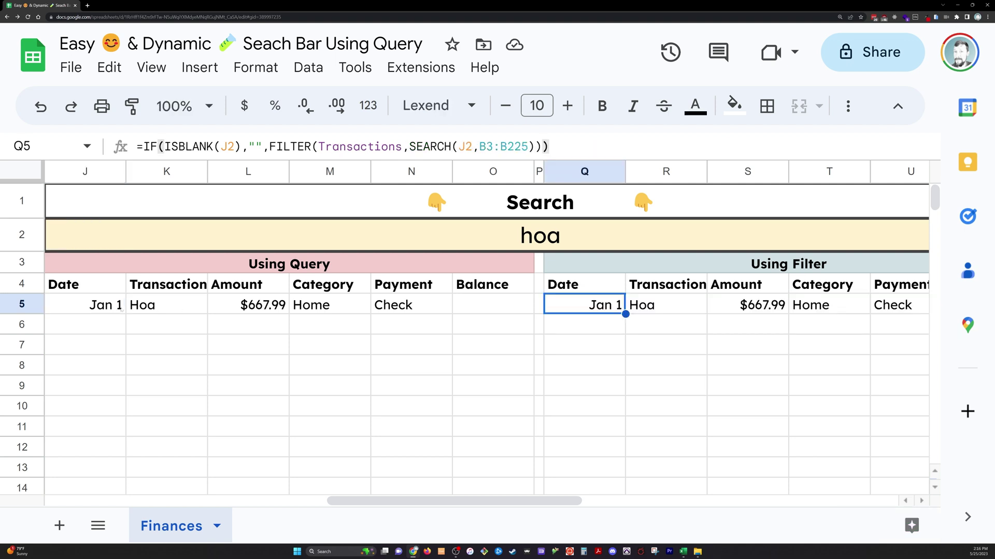
Open the J5 formula and examine its query string, matching SELECT A,B,C,D,E to the transaction columns
{"action": "double_click", "coordinate": [114, 306]}
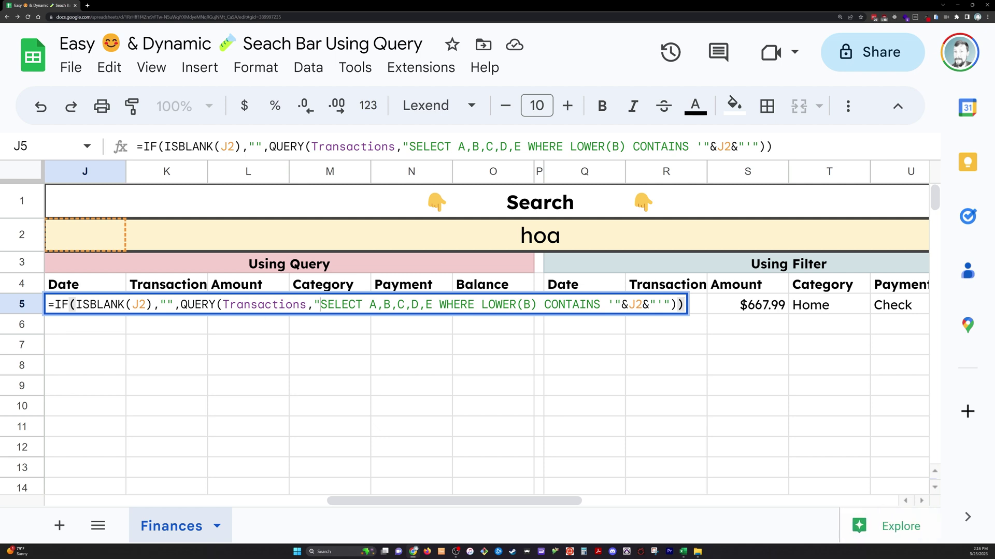
{"action": "left_click_drag", "start_coordinate": [320, 305], "coordinate": [664, 305]}
{"action": "key", "text": "ctrl+c"}
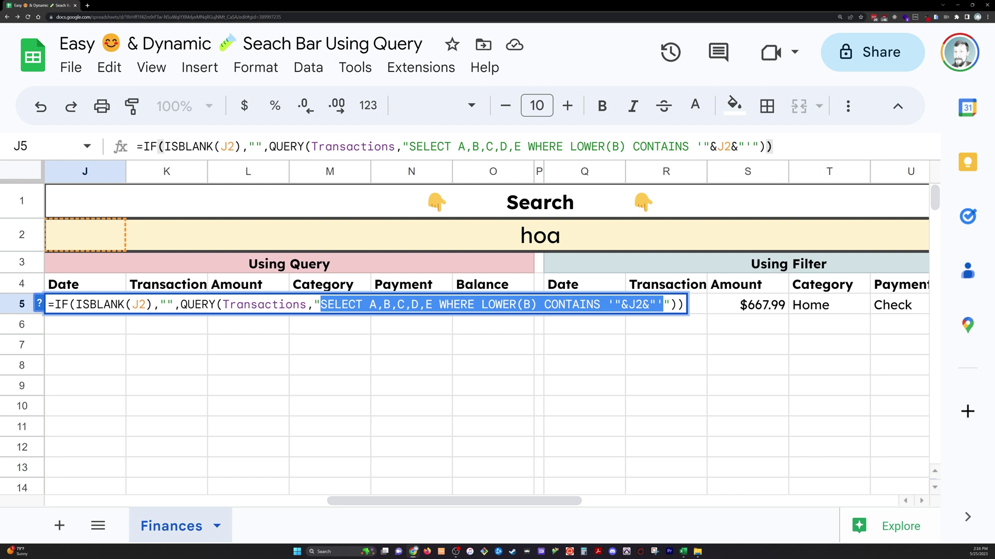
{"action": "key", "text": "BackSpace"}
{"action": "key", "text": "ctrl+v"}
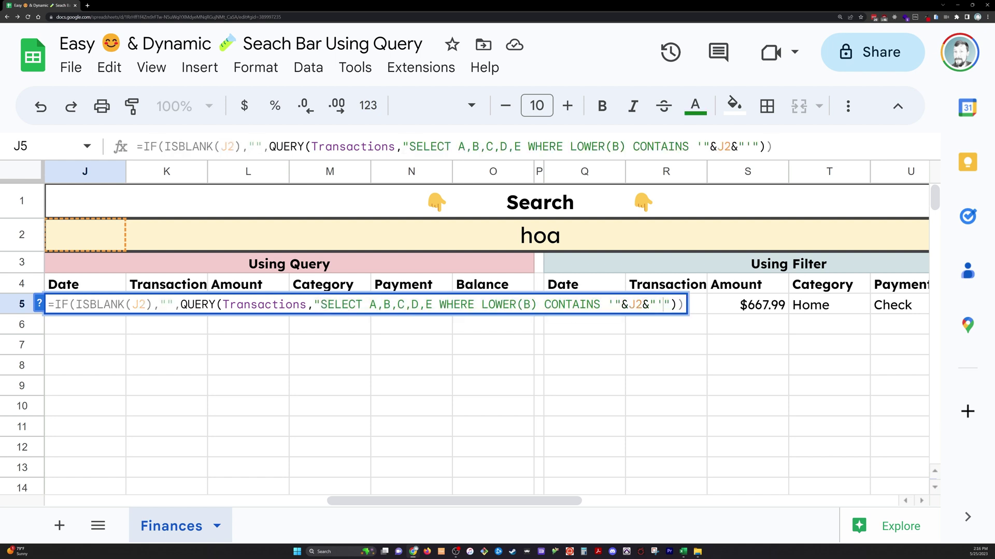
{"action": "left_click_drag", "start_coordinate": [320, 305], "coordinate": [433, 305]}
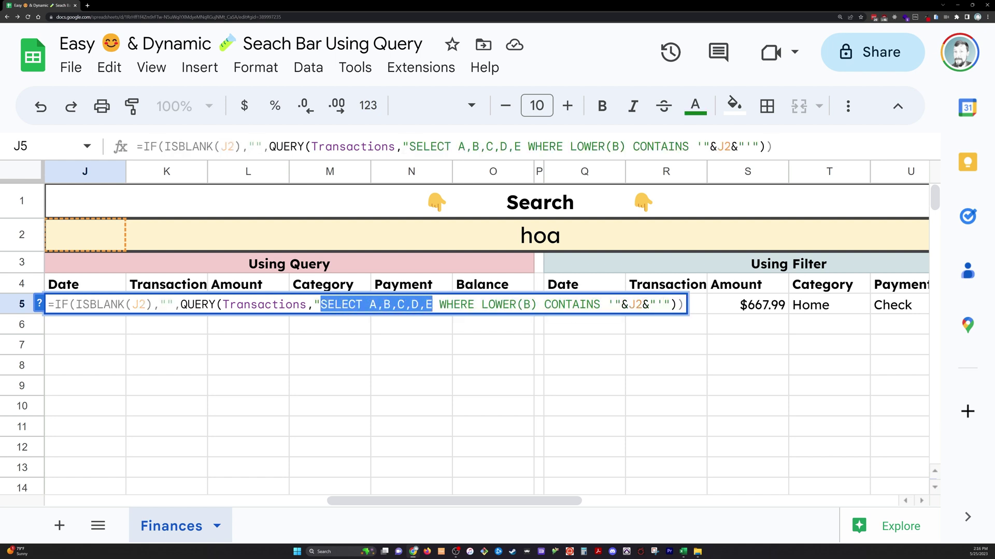
{"action": "scroll", "coordinate": [433, 310], "scroll_direction": "left", "scroll_amount": 10}
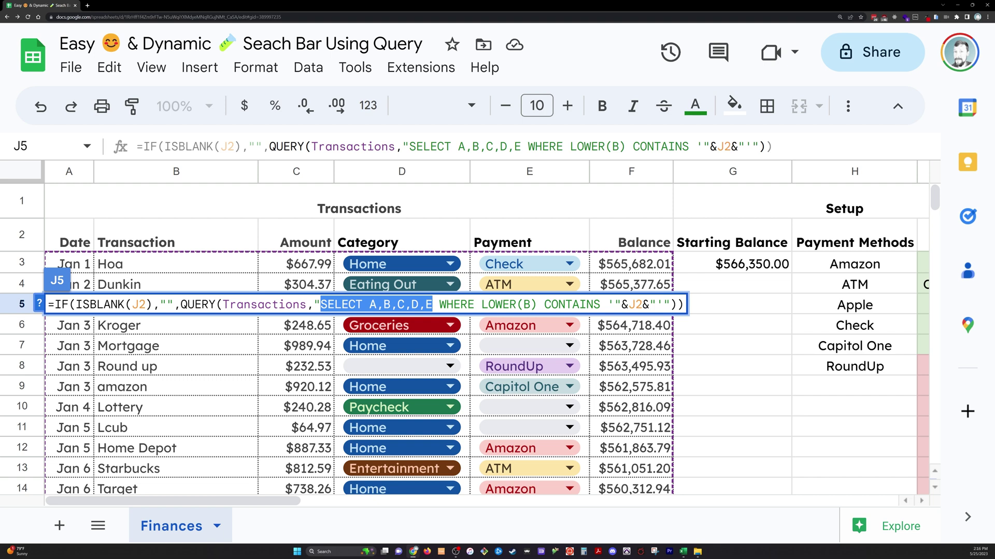
Try SELECT * in place of the A,B,C,D,E columns in the J5 query, inspect J5:O5, and undo the change
{"action": "left_click", "coordinate": [369, 305]}
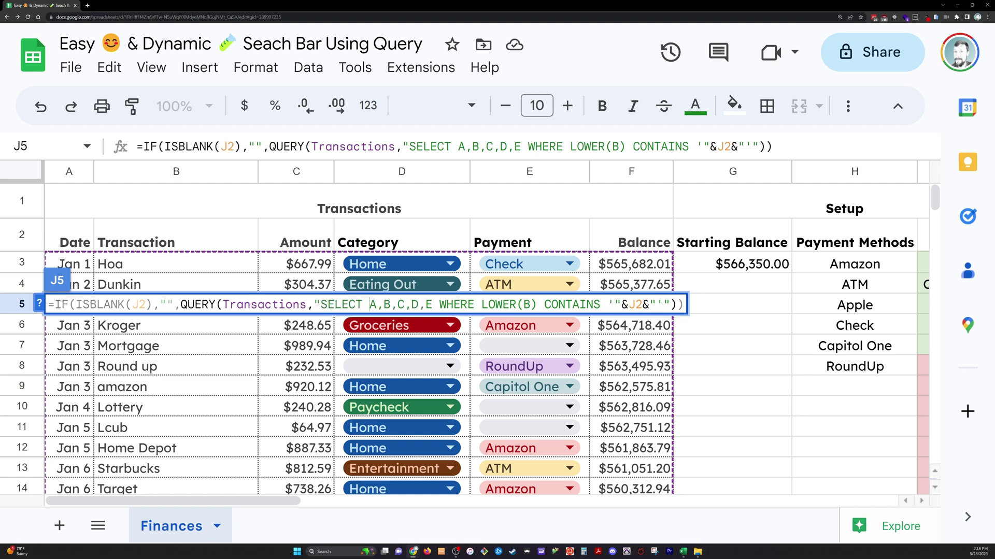
{"action": "left_click_drag", "start_coordinate": [370, 305], "coordinate": [433, 304]}
{"action": "type", "text": "*"}
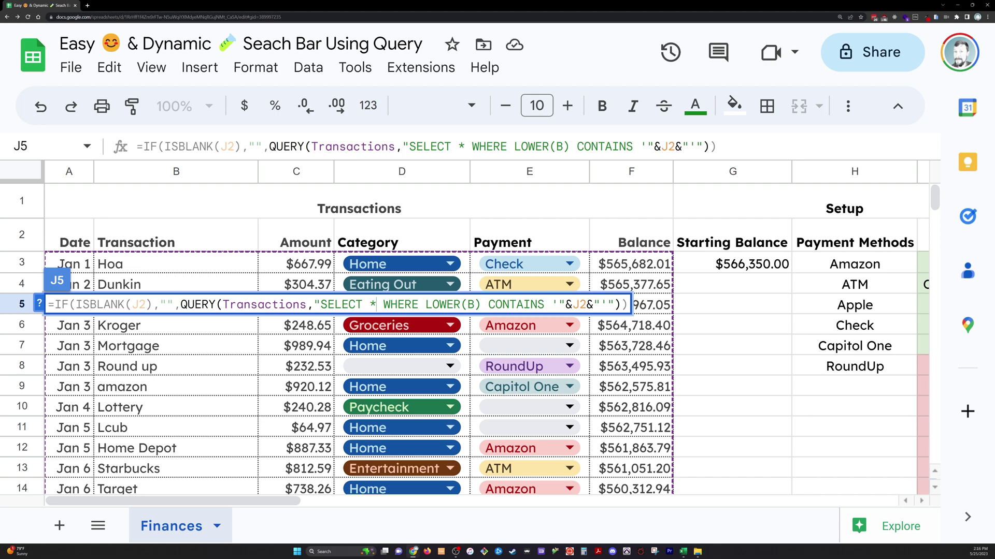
{"action": "key", "text": "Return"}
{"action": "scroll", "coordinate": [435, 305], "scroll_direction": "right", "scroll_amount": 10}
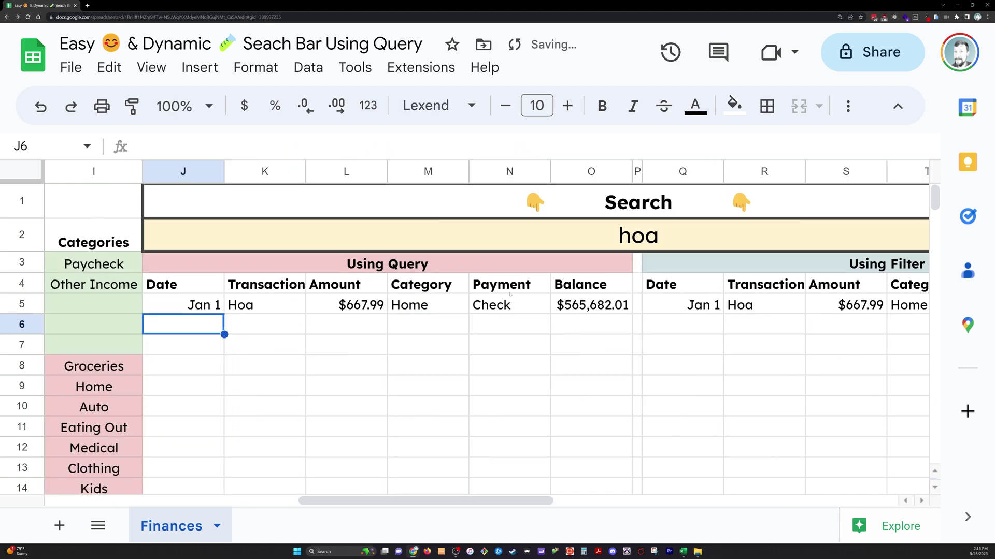
{"action": "left_click_drag", "start_coordinate": [217, 304], "coordinate": [590, 306]}
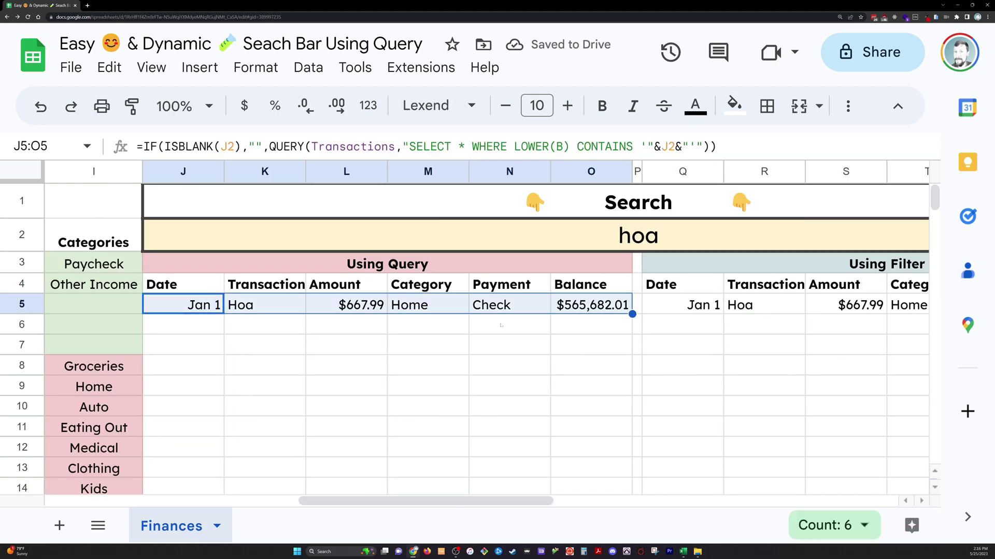
{"action": "key", "text": "ctrl+z"}
{"action": "key", "text": "ctrl+c"}
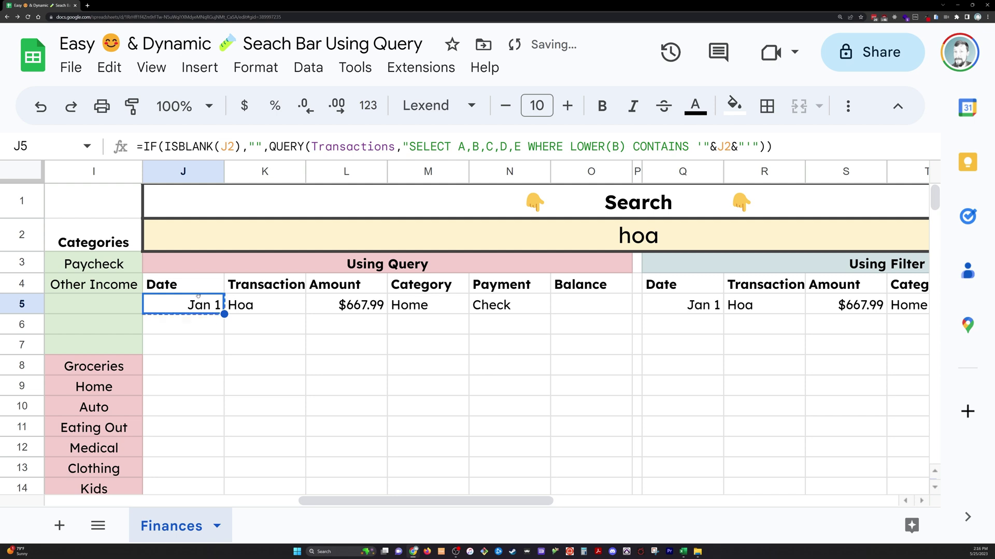
Examine the WHERE LOWER(B) CONTAINS clause in the J5 formula and the Transaction column B it refers to
{"action": "double_click", "coordinate": [204, 304]}
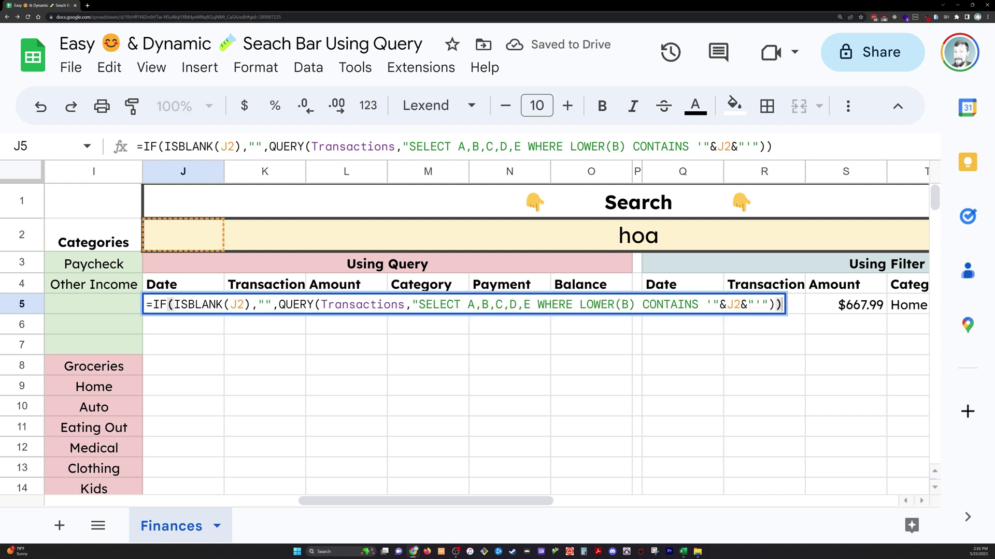
{"action": "left_click_drag", "start_coordinate": [537, 305], "coordinate": [769, 305]}
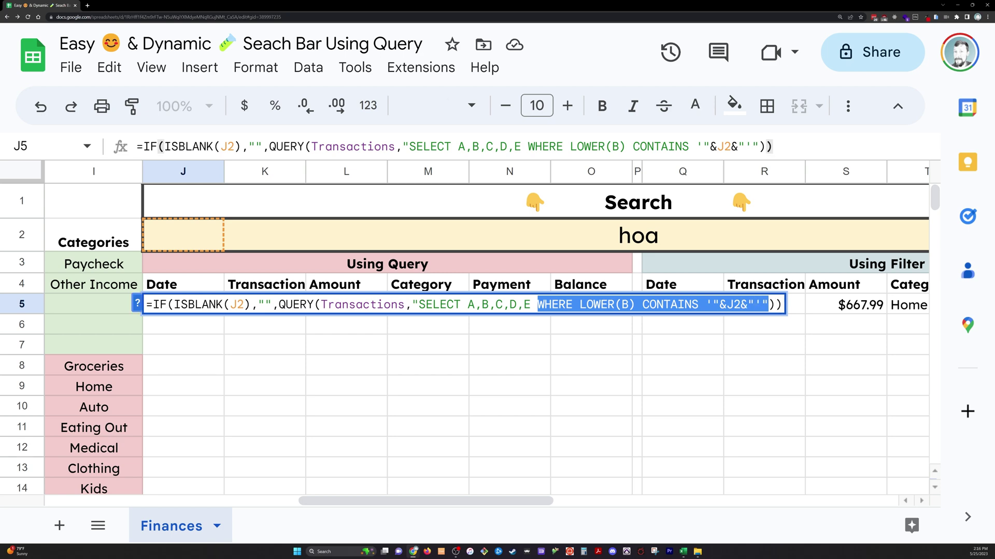
{"action": "scroll", "coordinate": [278, 280], "scroll_direction": "left", "scroll_amount": 10}
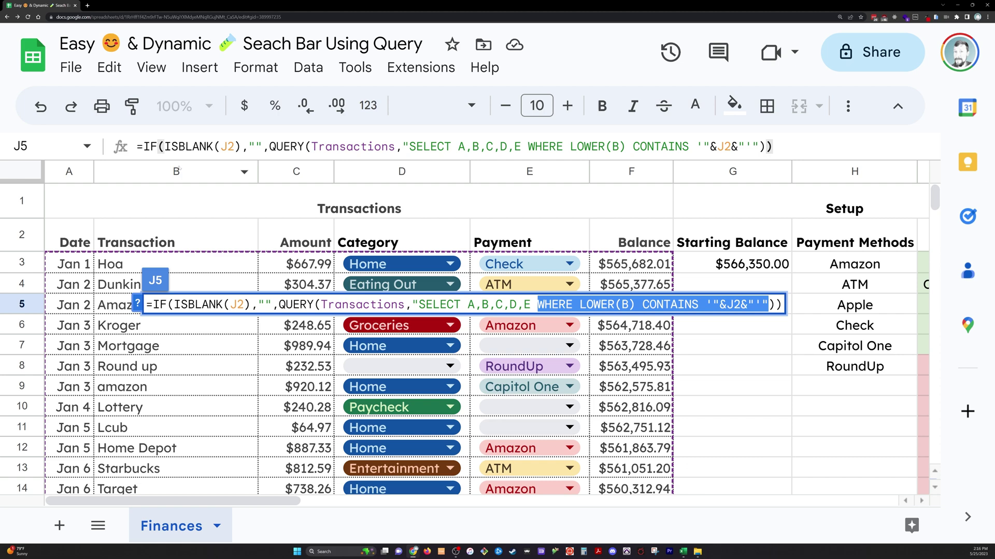
{"action": "left_click", "coordinate": [176, 171]}
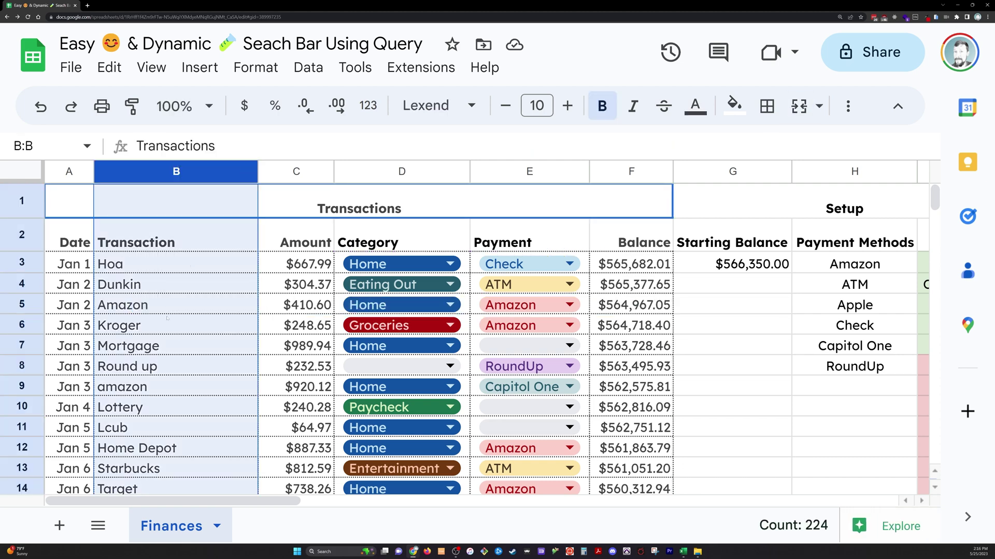
Compare the letter case of the search term in J2:V2 with the transaction name in B3
{"action": "scroll", "coordinate": [265, 355], "scroll_direction": "right", "scroll_amount": 10}
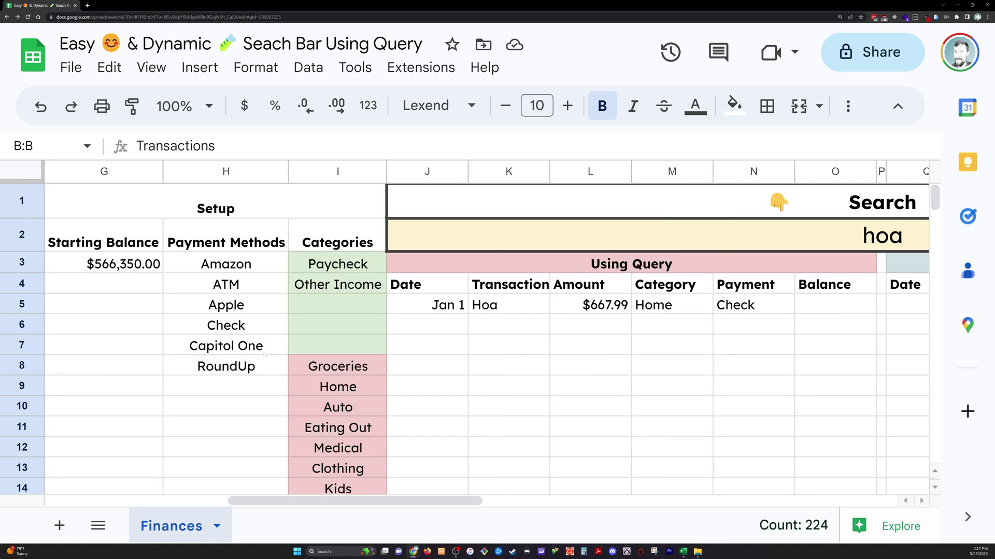
{"action": "scroll", "coordinate": [265, 355], "scroll_direction": "right", "scroll_amount": 4}
{"action": "left_click", "coordinate": [499, 236]}
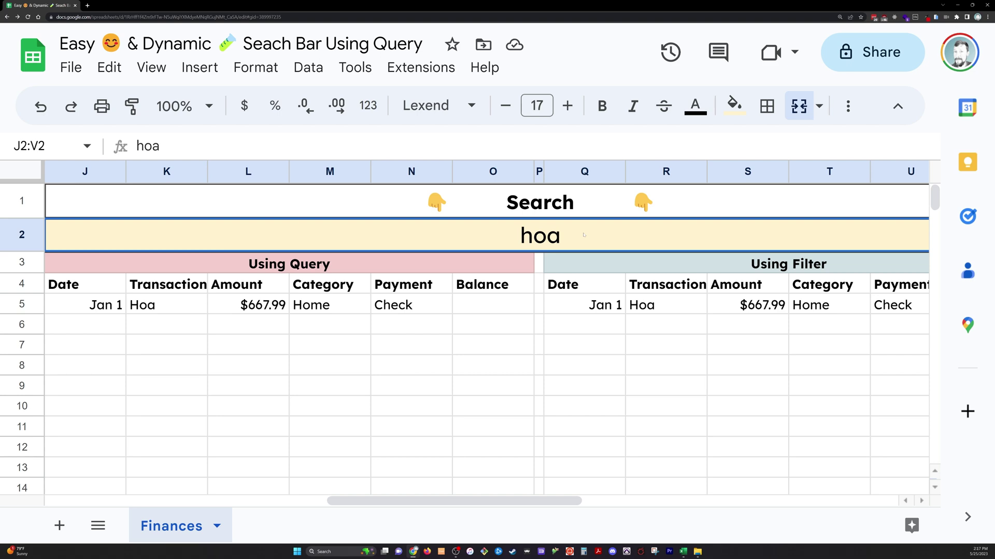
{"action": "scroll", "coordinate": [586, 231], "scroll_direction": "left", "scroll_amount": 13}
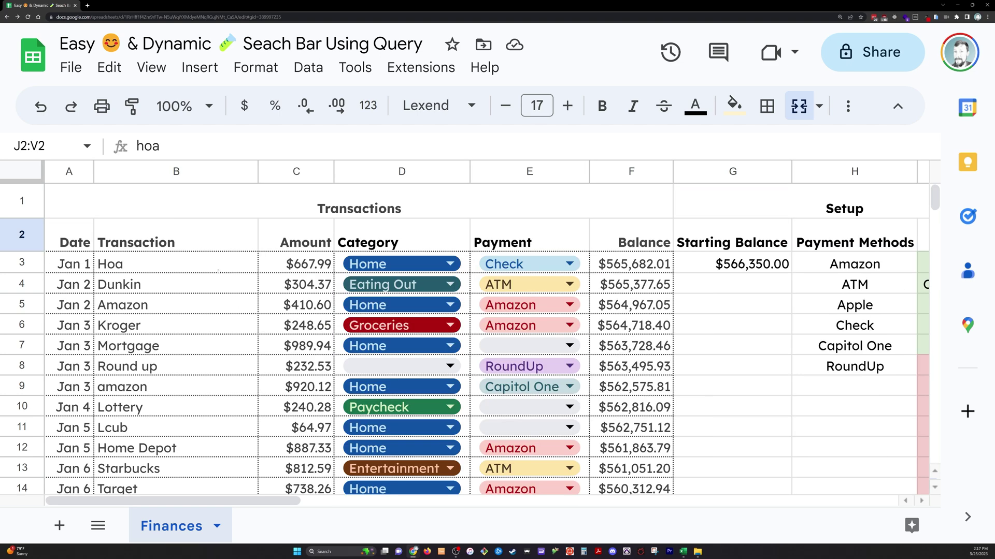
{"action": "left_click", "coordinate": [158, 263]}
Search for the capitalized term "Hoa" in the merged search cell J2:V2 and inspect the query result in J5
{"action": "scroll", "coordinate": [254, 278], "scroll_direction": "right", "scroll_amount": 6}
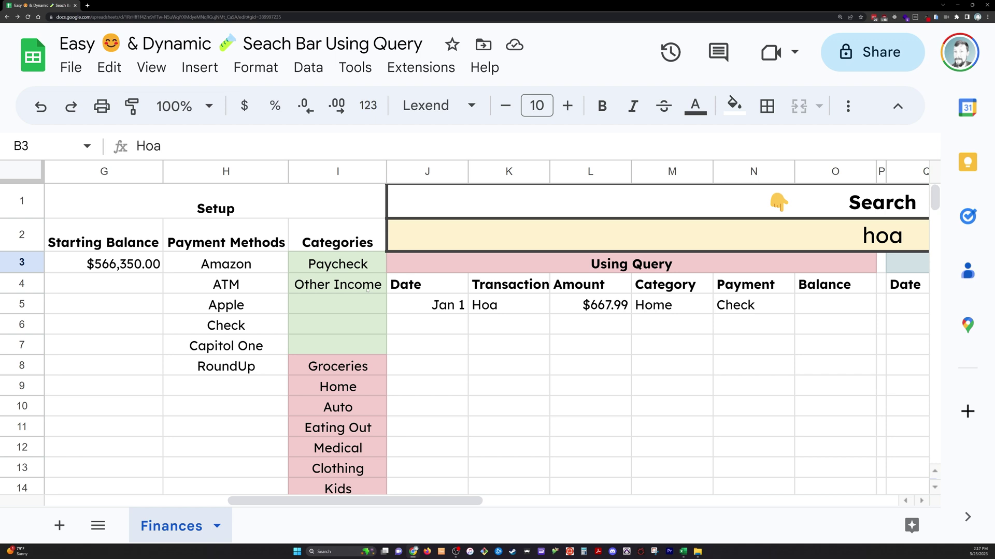
{"action": "scroll", "coordinate": [368, 289], "scroll_direction": "right", "scroll_amount": 3}
{"action": "left_click", "coordinate": [368, 236]}
{"action": "type", "text": "H"}
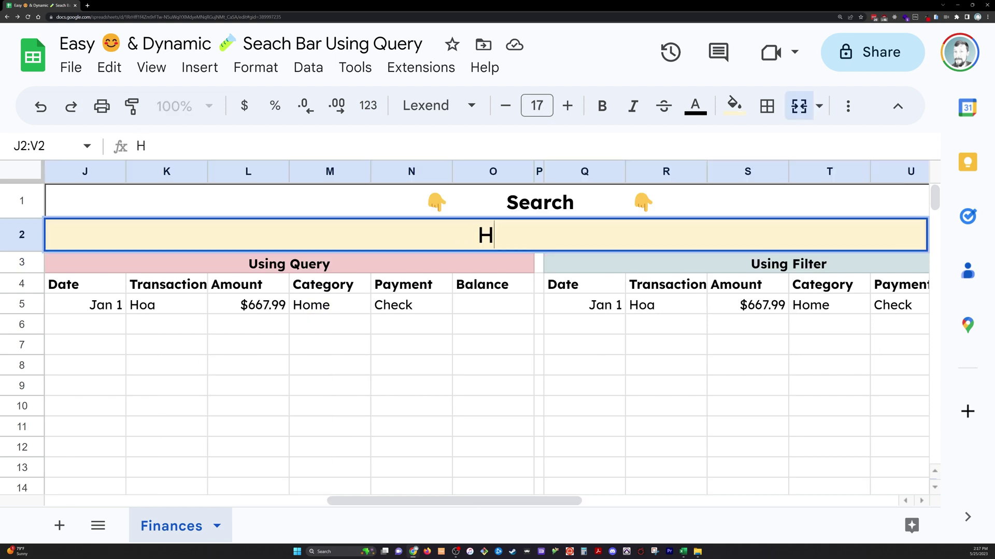
{"action": "type", "text": "oa"}
{"action": "key", "text": "Return"}
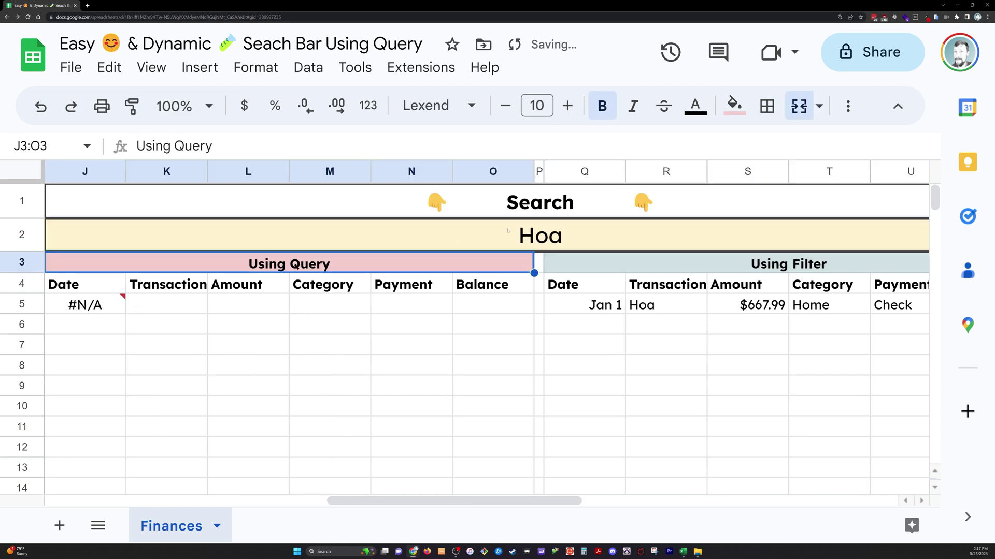
{"action": "left_click", "coordinate": [507, 232]}
{"action": "left_click", "coordinate": [103, 308]}
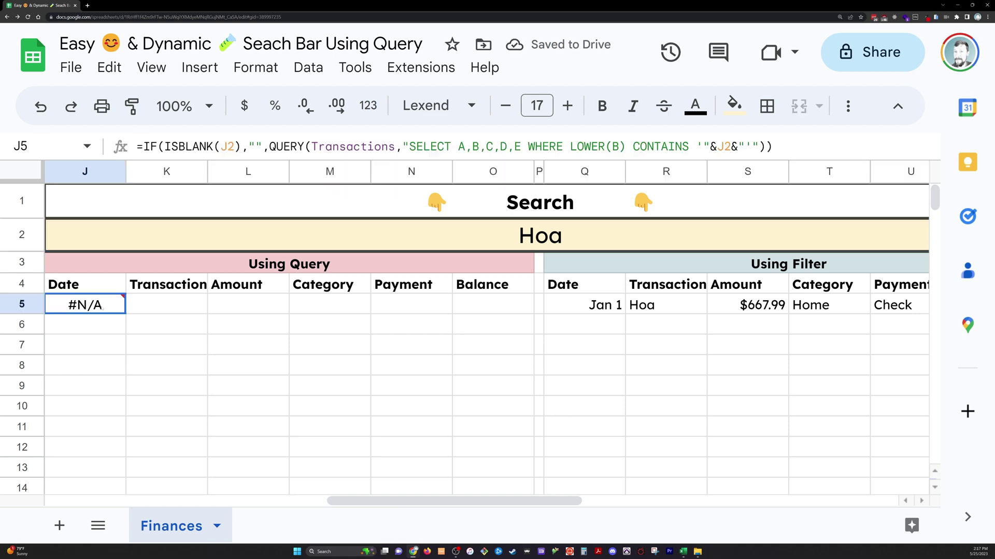
Enter the lowercase term "hoa" in the merged search cell J2:V2
{"action": "left_click", "coordinate": [436, 244]}
{"action": "type", "text": "hoa"}
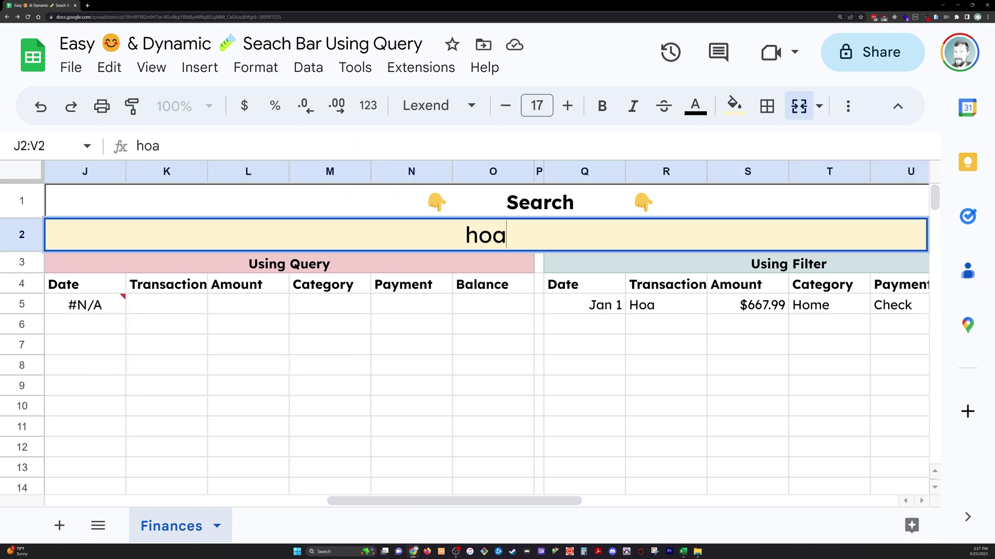
{"action": "key", "text": "Return"}
Examine the CONTAINS operator and the quoted, concatenated J2 reference in the J5 QUERY formula
{"action": "double_click", "coordinate": [106, 307]}
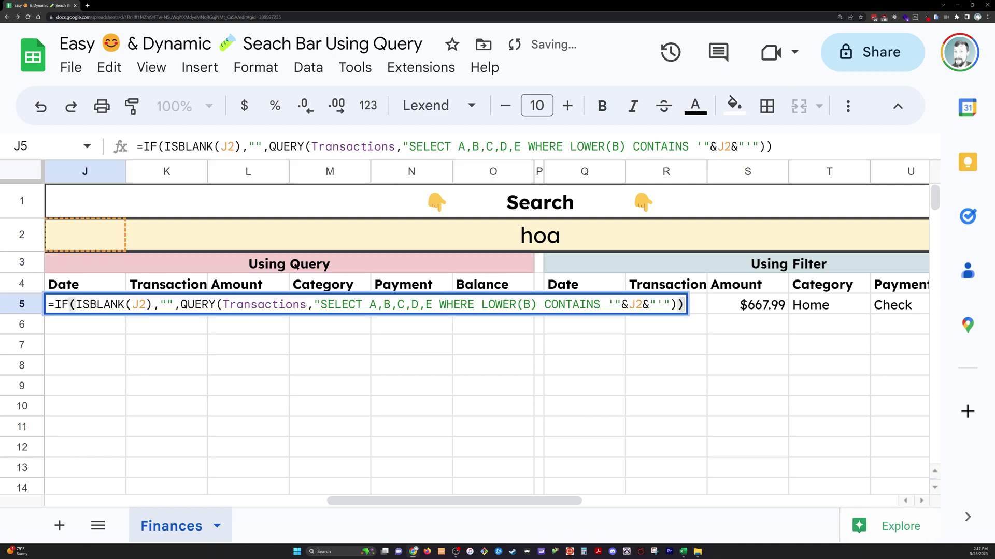
{"action": "left_click_drag", "start_coordinate": [544, 305], "coordinate": [593, 305]}
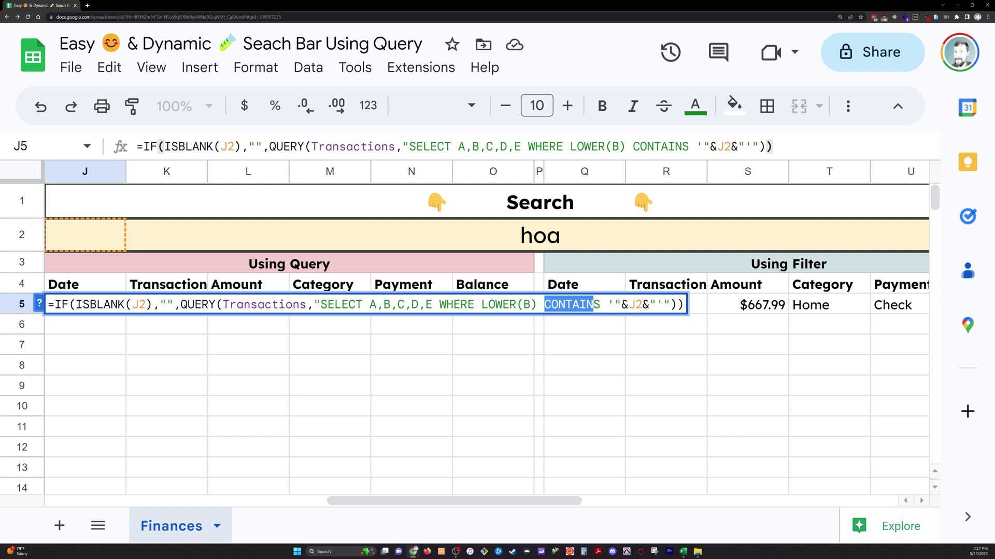
{"action": "left_click", "coordinate": [608, 304]}
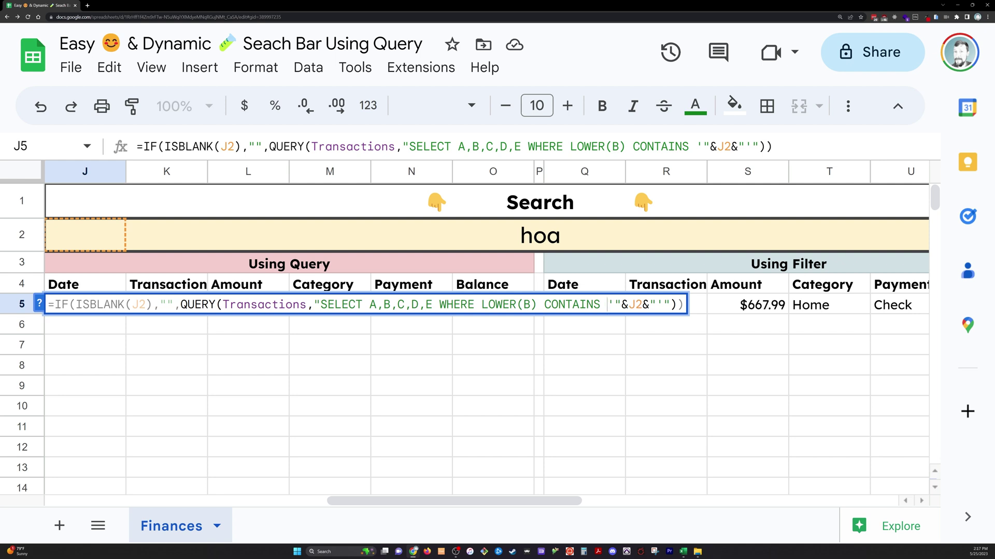
{"action": "key", "text": "Right"}
{"action": "key", "text": "Right"}
{"action": "key", "text": "Right"}
{"action": "key", "text": "Right"}
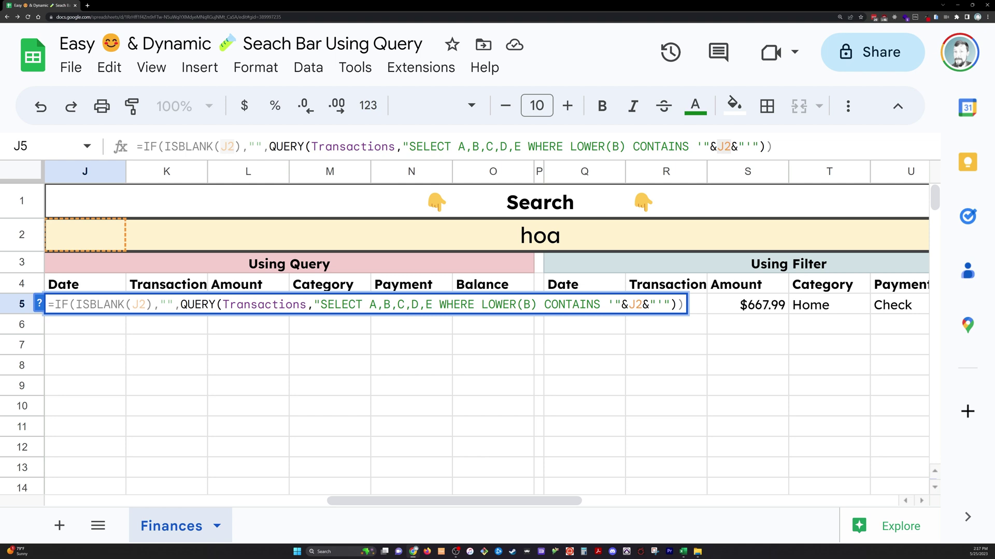
{"action": "key", "text": "shift+Right"}
{"action": "key", "text": "shift+Right"}
{"action": "key", "text": "Left"}
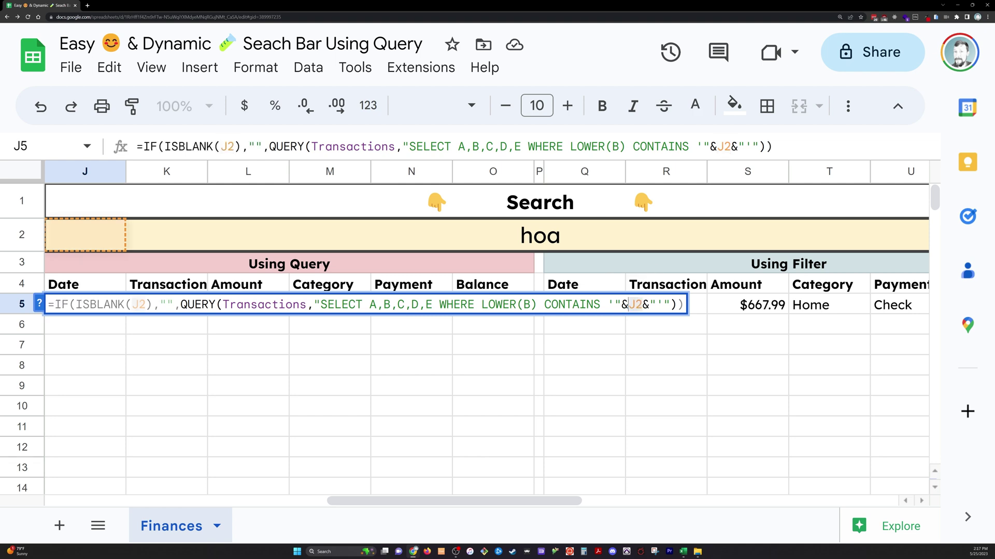
{"action": "left_click_drag", "start_coordinate": [467, 305], "coordinate": [643, 304]}
{"action": "left_click", "coordinate": [649, 304]}
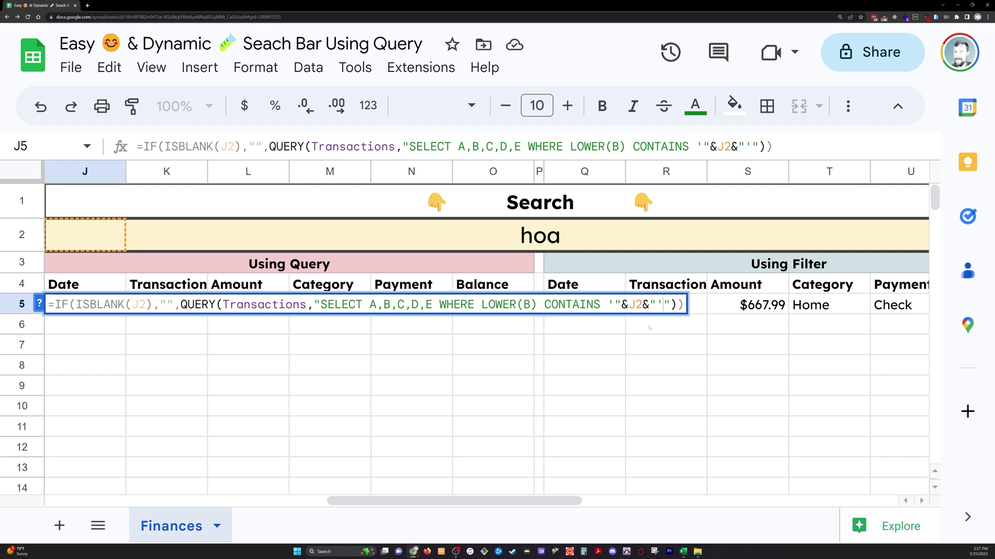
{"action": "key", "text": "Return"}
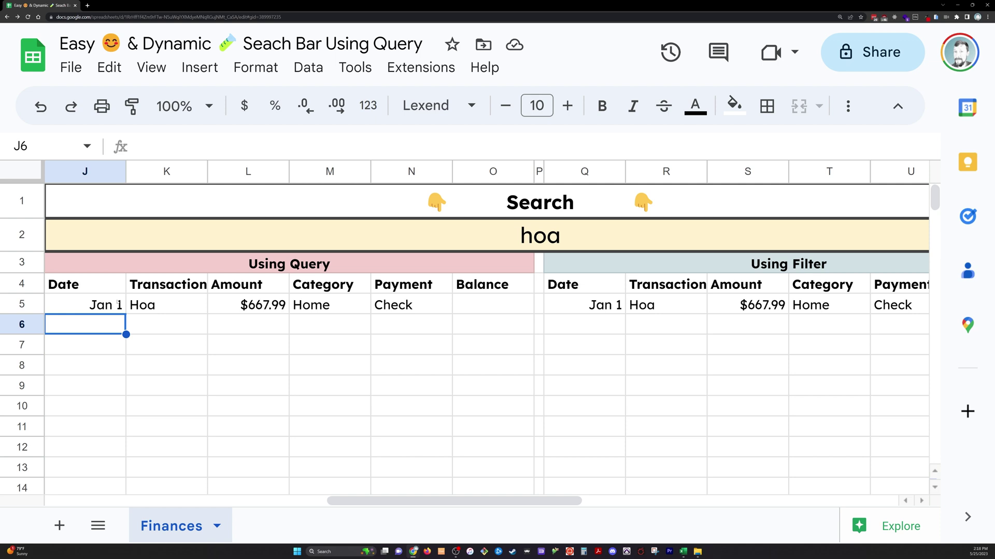
Search for "car" in the merged search cell J2:V2
{"action": "left_click", "coordinate": [343, 249]}
{"action": "type", "text": "au"}
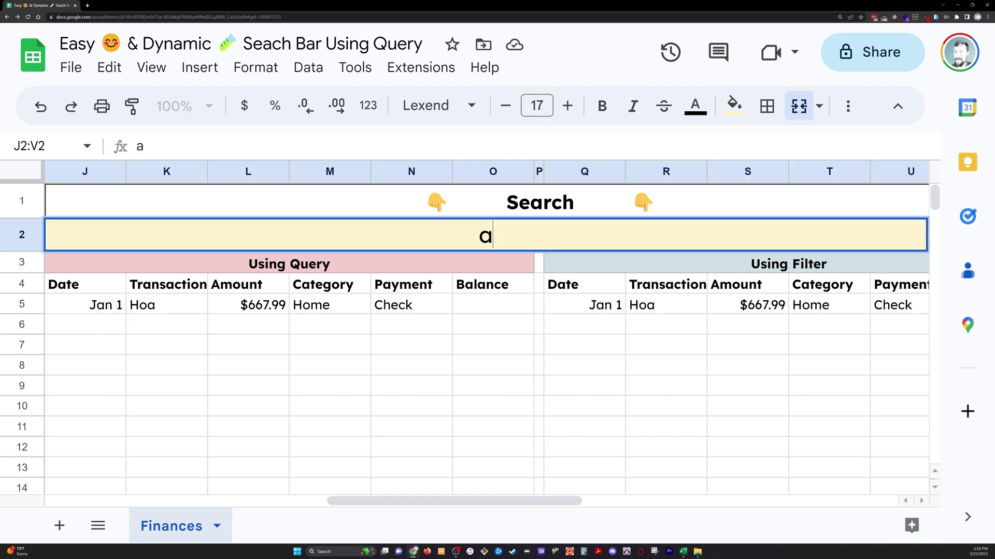
{"action": "key", "text": "BackSpace"}
{"action": "key", "text": "BackSpace"}
{"action": "type", "text": "car"}
{"action": "key", "text": "Return"}
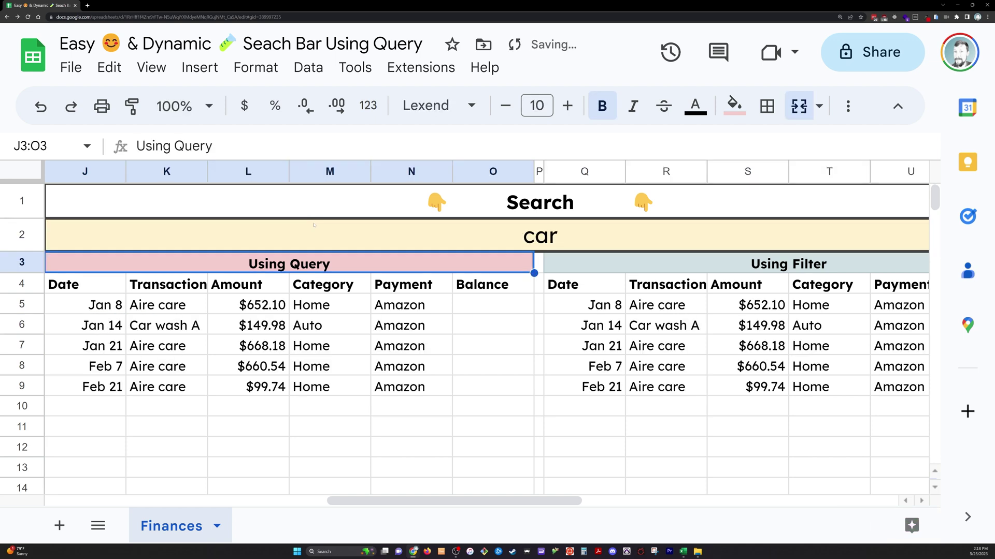
Examine the FILTER formula in Q5, covering its Transactions range and the J2 search term argument
{"action": "left_click", "coordinate": [608, 306]}
{"action": "double_click", "coordinate": [608, 305]}
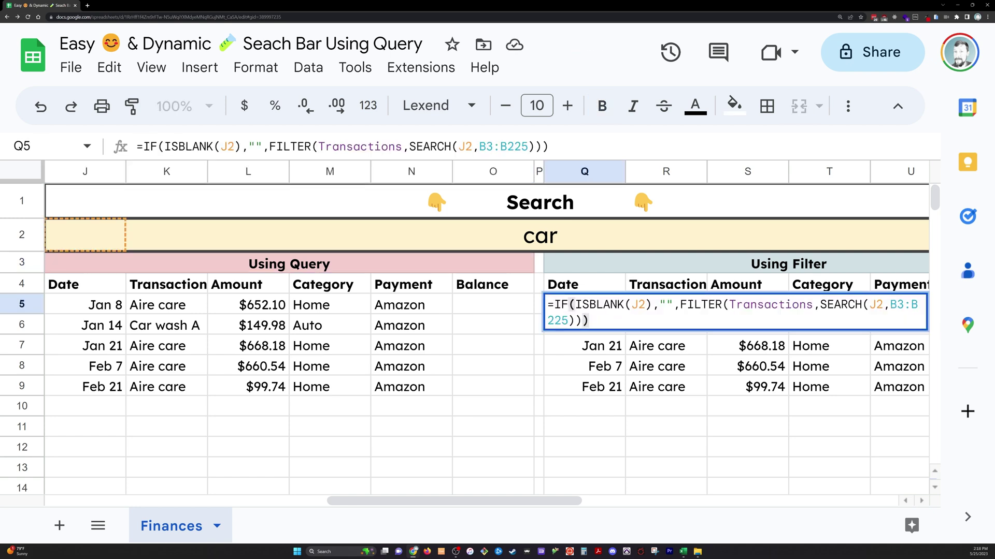
{"action": "left_click", "coordinate": [743, 305]}
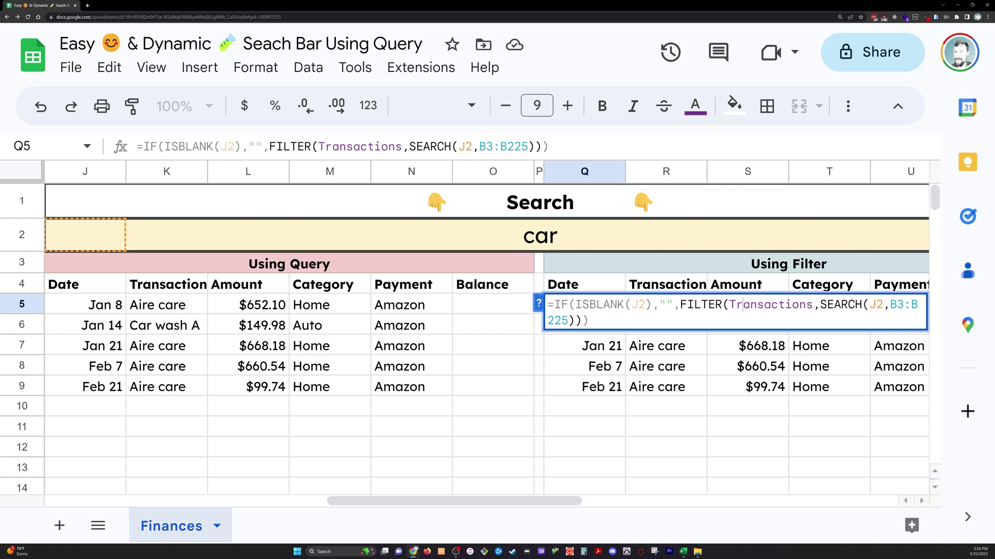
{"action": "left_click_drag", "start_coordinate": [820, 305], "coordinate": [883, 305]}
{"action": "left_click", "coordinate": [876, 305]}
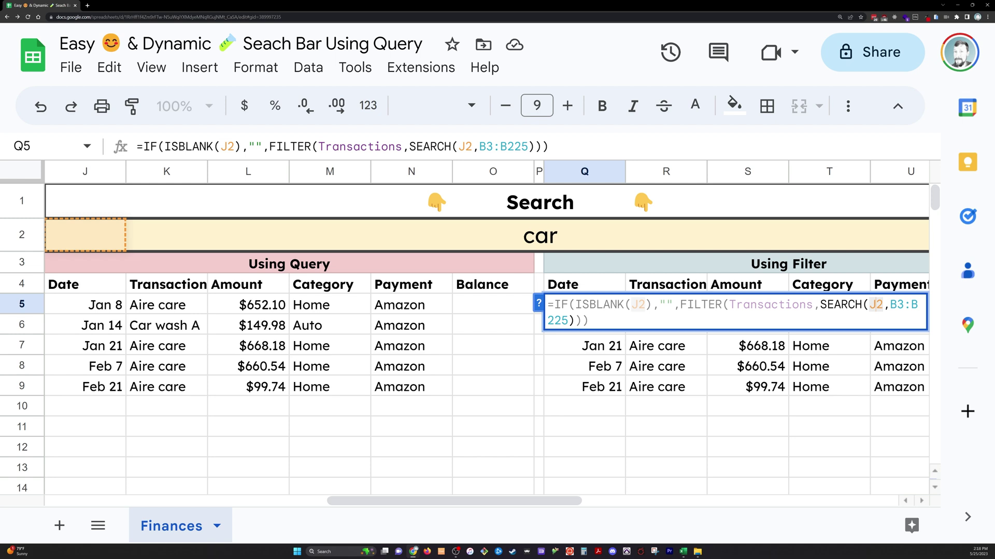
{"action": "left_click", "coordinate": [878, 322]}
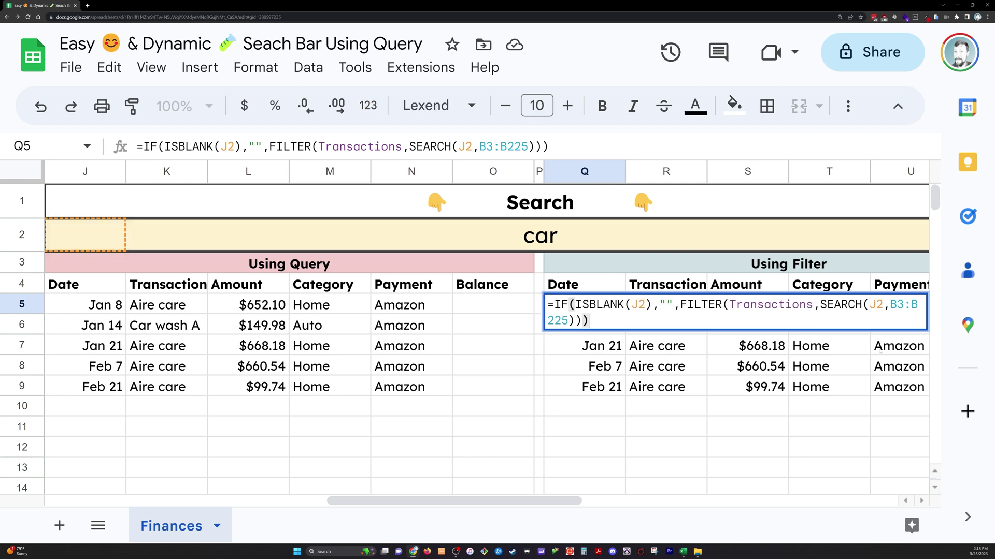
Examine the SEARCH(J2,B3:B225) condition in the Q5 formula and the Transaction column B it covers, leaving the formula unedited
{"action": "left_click_drag", "start_coordinate": [820, 304], "coordinate": [855, 305]}
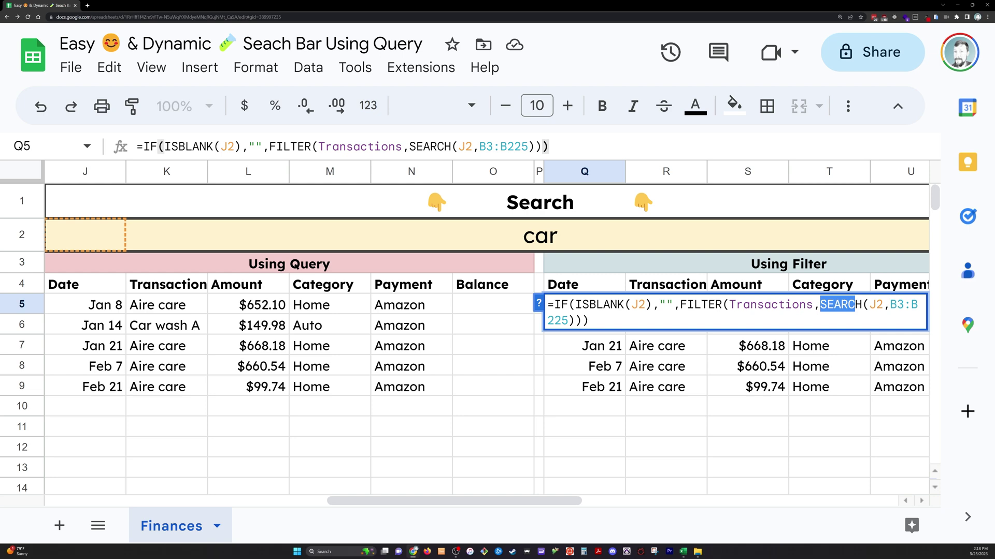
{"action": "left_click_drag", "start_coordinate": [890, 305], "coordinate": [569, 322]}
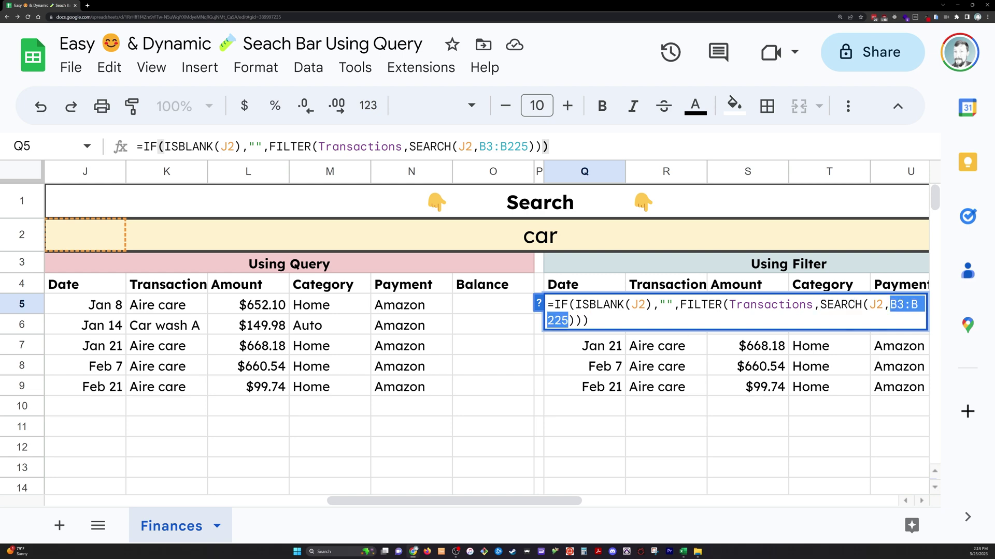
{"action": "scroll", "coordinate": [463, 354], "scroll_direction": "left", "scroll_amount": 10}
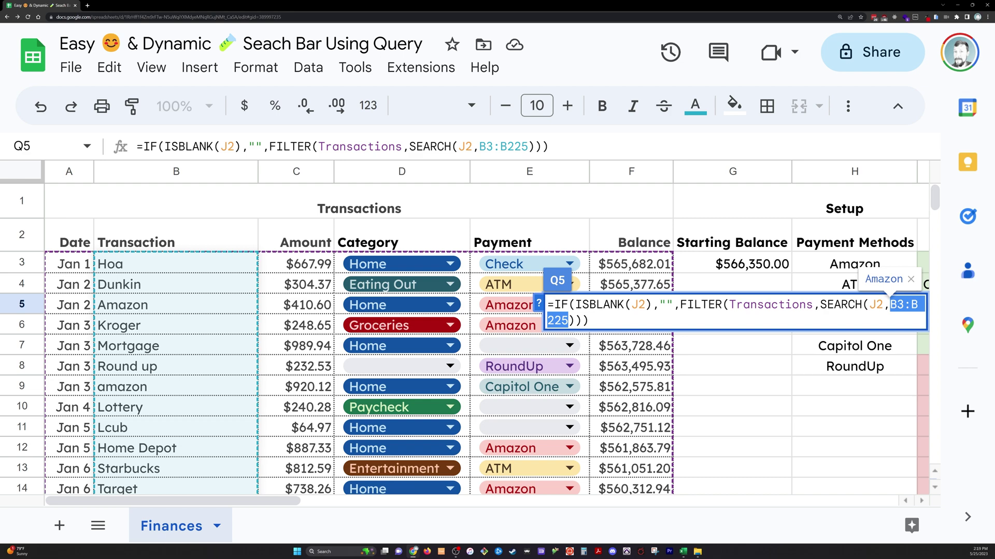
{"action": "scroll", "coordinate": [345, 260], "scroll_direction": "right", "scroll_amount": 10}
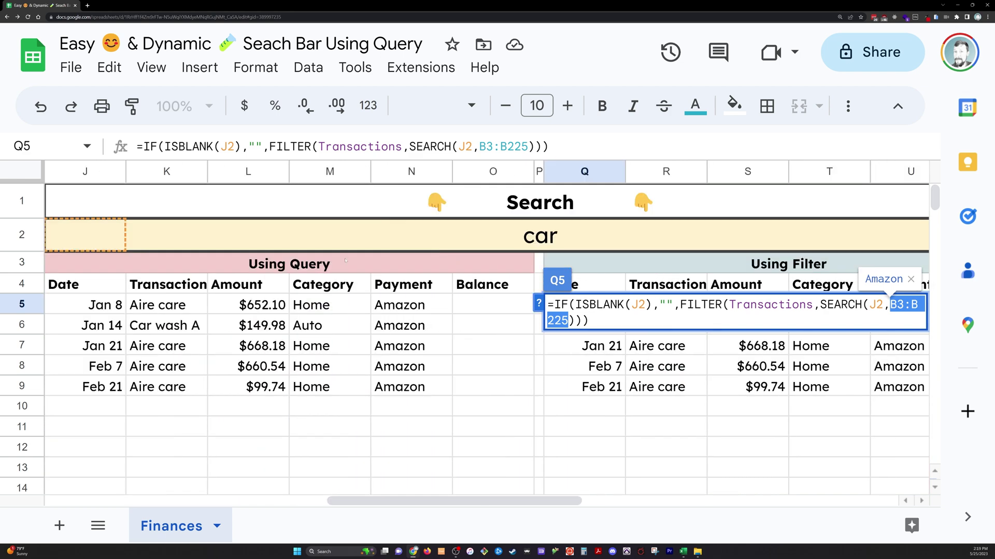
{"action": "scroll", "coordinate": [346, 260], "scroll_direction": "right", "scroll_amount": 3}
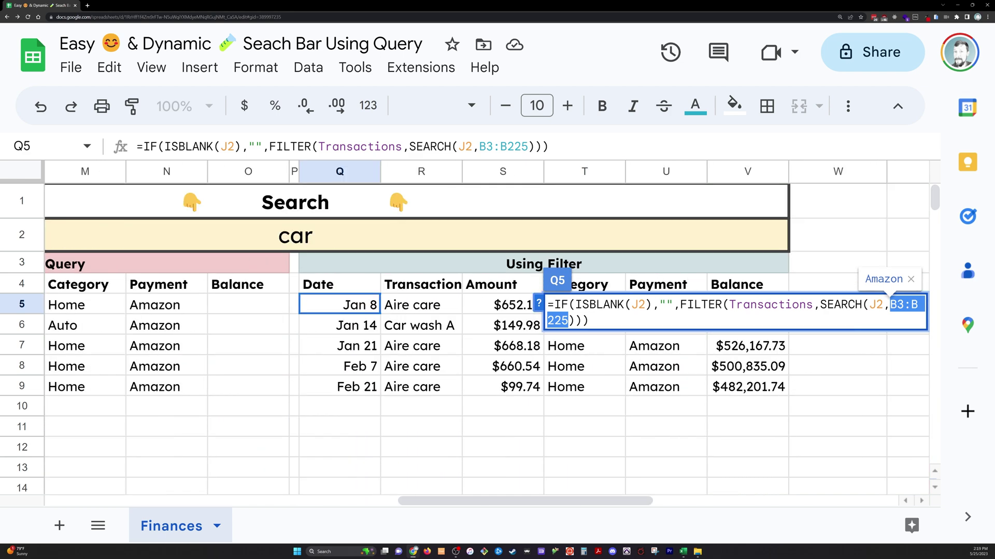
{"action": "mouse_move", "coordinate": [820, 305]}
{"action": "left_mouse_down"}
{"action": "mouse_move", "coordinate": [568, 321]}
{"action": "mouse_move", "coordinate": [820, 306]}
{"action": "left_mouse_up"}
{"action": "left_click", "coordinate": [575, 321]}
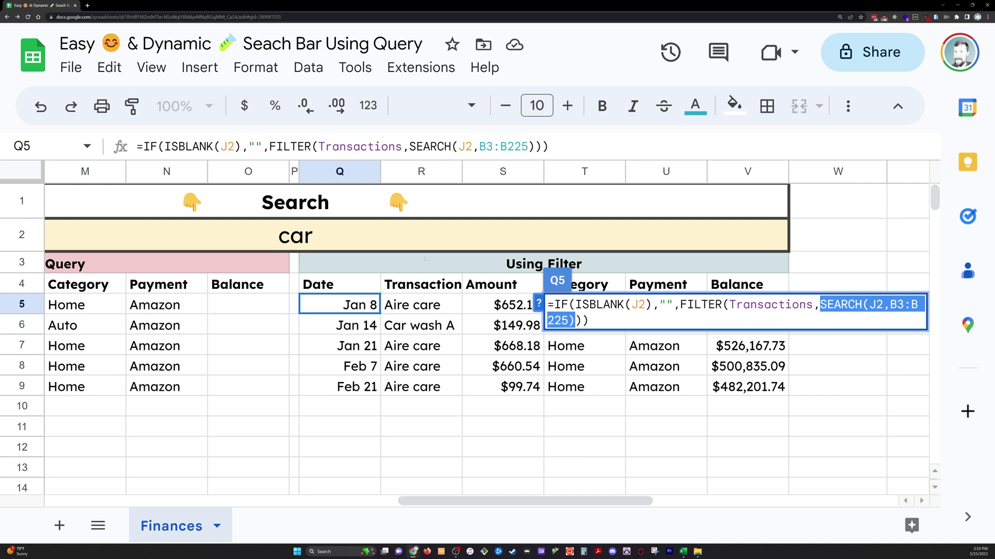
{"action": "key", "text": "Escape"}
Search for "dd" in the merged search cell J2:V2
{"action": "left_click", "coordinate": [423, 235]}
{"action": "type", "text": "dd"}
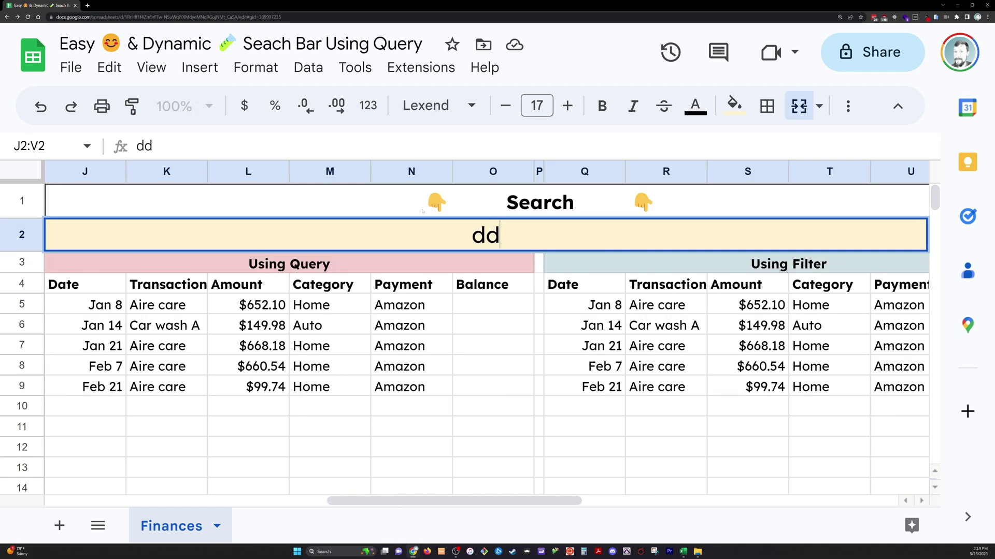
{"action": "key", "text": "Return"}
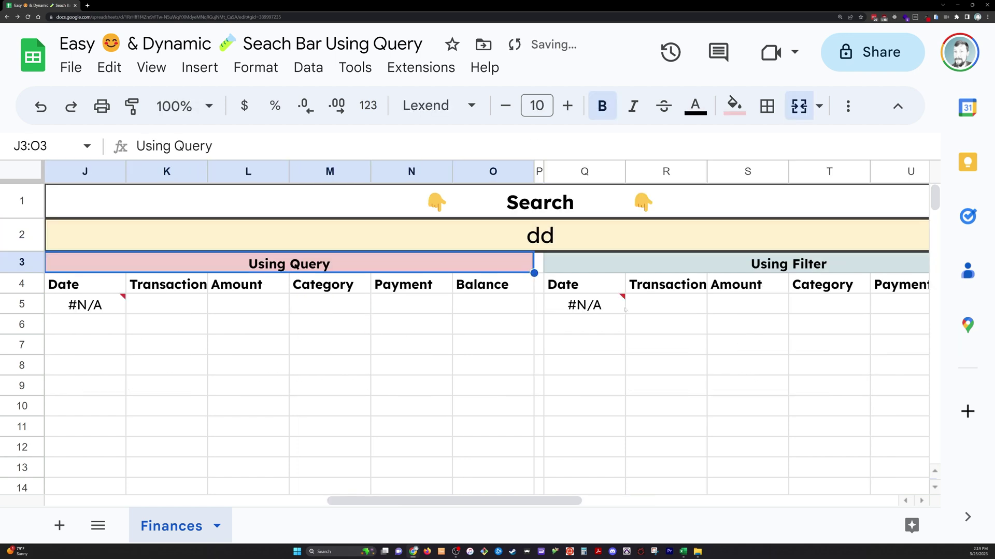
Clear the search term in J2:V2 and enter "home" in its place
{"action": "left_click", "coordinate": [551, 245]}
{"action": "key", "text": "Delete"}
{"action": "type", "text": "home"}
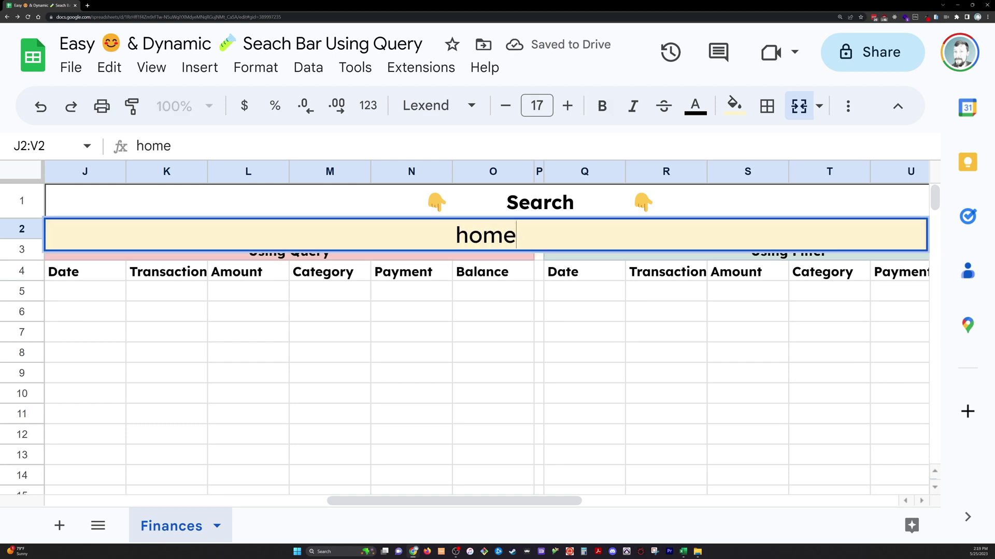
{"action": "key", "text": "Return"}
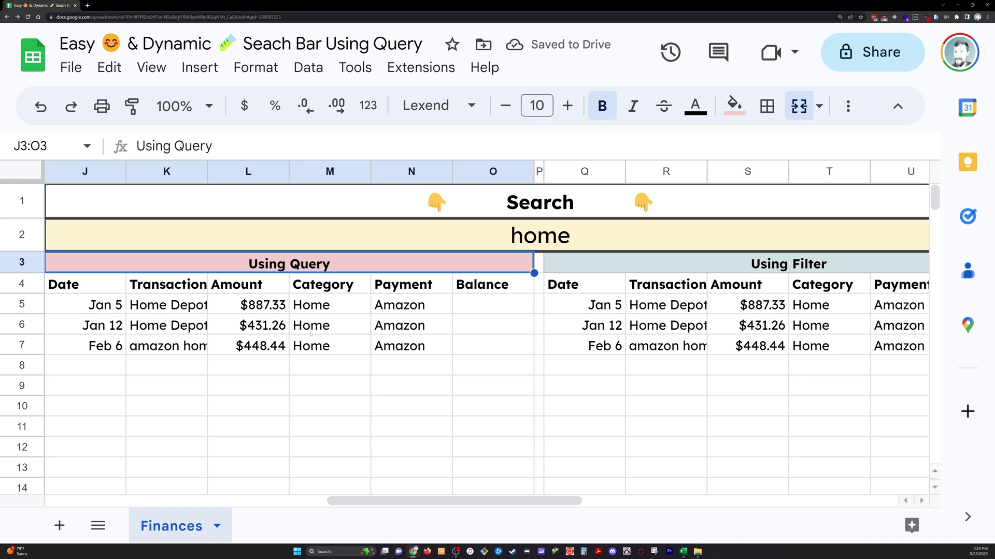
Compare the categories in M5:M7 with the transaction names in K5:K7 of the query results
{"action": "left_click_drag", "start_coordinate": [329, 306], "coordinate": [329, 346]}
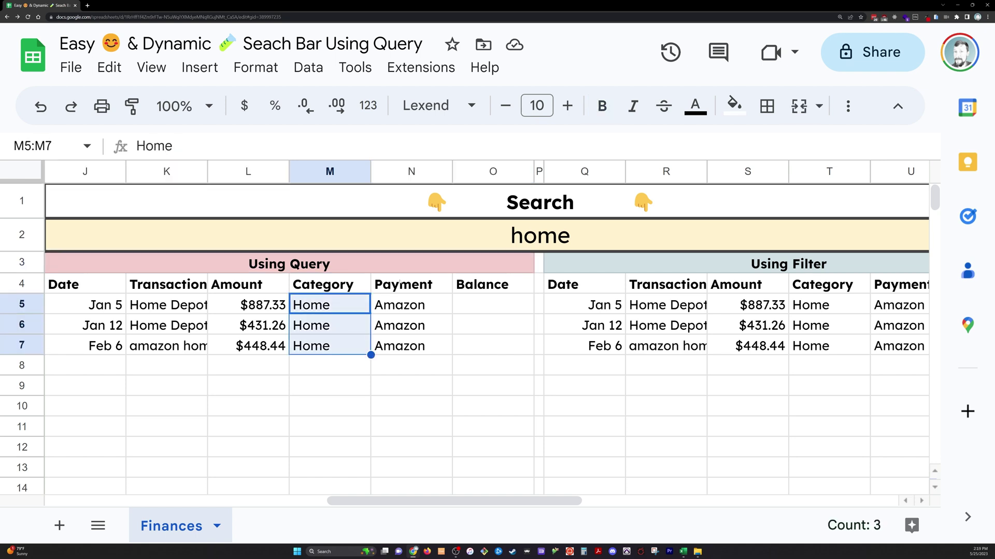
{"action": "left_click_drag", "start_coordinate": [154, 306], "coordinate": [154, 346]}
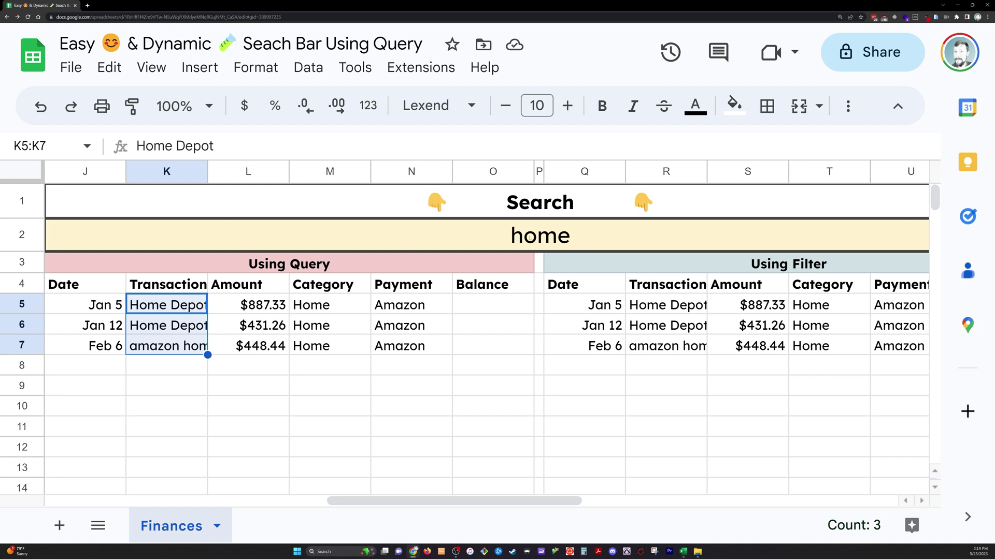
{"action": "left_click", "coordinate": [486, 250]}
Extend the J5 QUERY condition with OR LOWER(D) CONTAINS '"&J2&"' so it also searches the Category column
{"action": "left_click", "coordinate": [85, 285]}
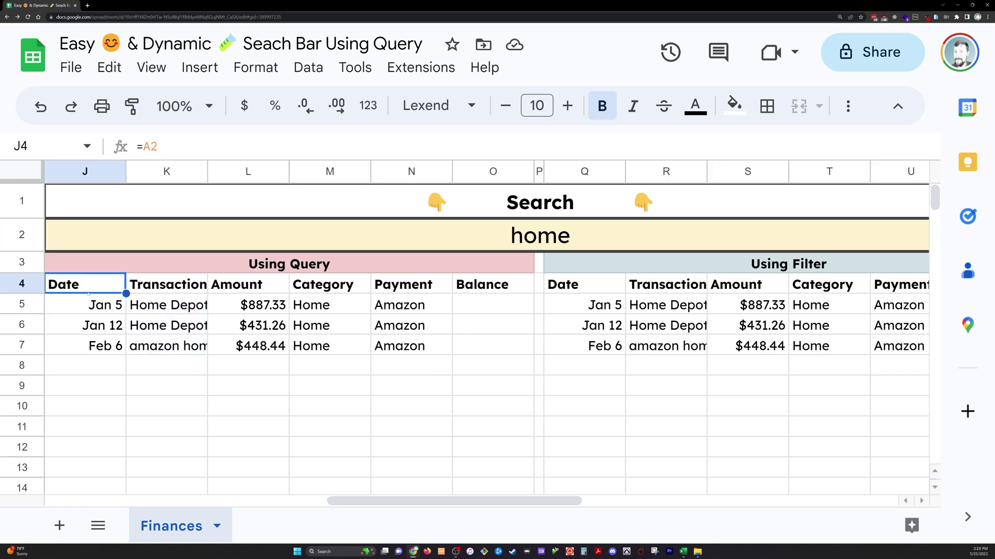
{"action": "left_click", "coordinate": [85, 304]}
{"action": "double_click", "coordinate": [85, 305]}
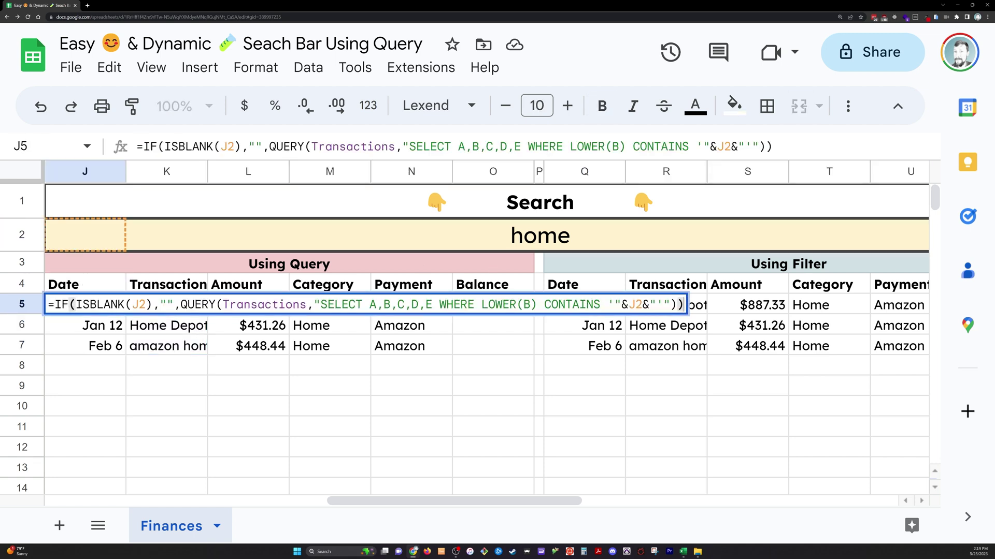
{"action": "left_click_drag", "start_coordinate": [482, 304], "coordinate": [663, 304]}
{"action": "key", "text": "ctrl+c"}
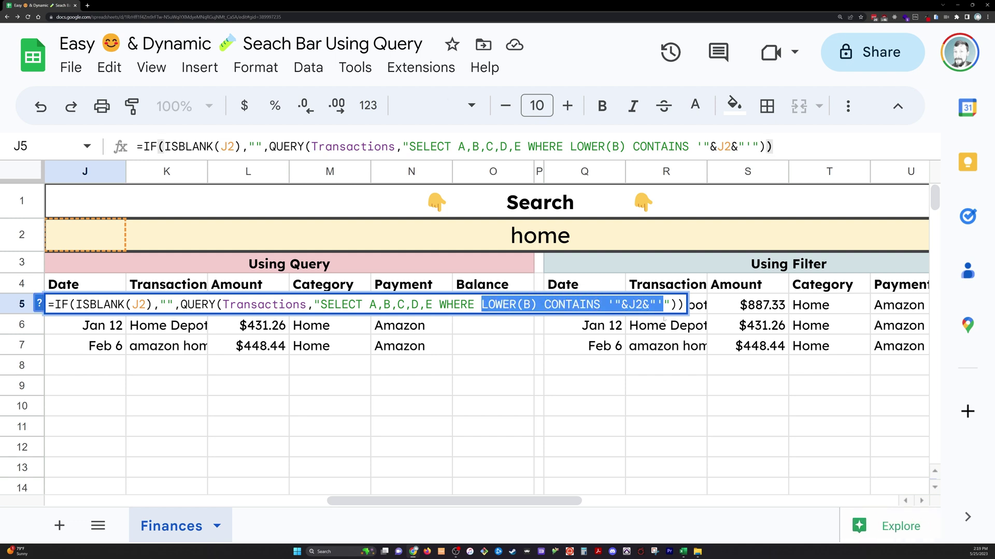
{"action": "key", "text": "Right"}
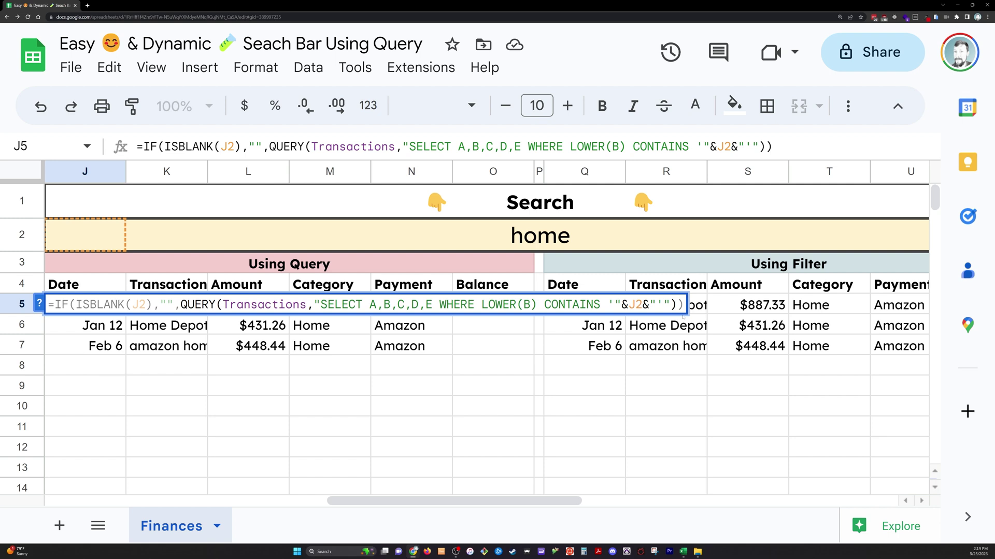
{"action": "type", "text": "OR"}
{"action": "key", "text": "ctrl+v"}
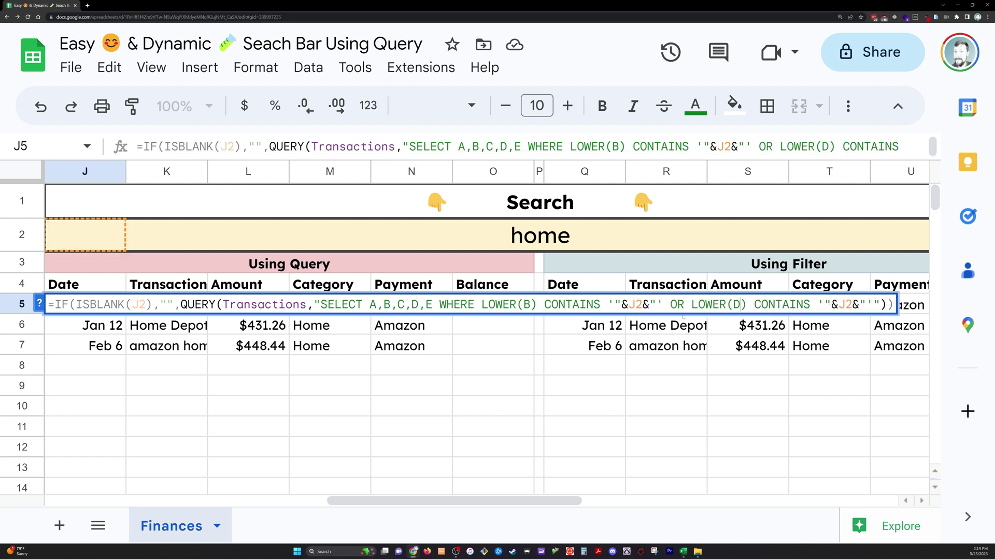
{"action": "key", "text": "Return"}
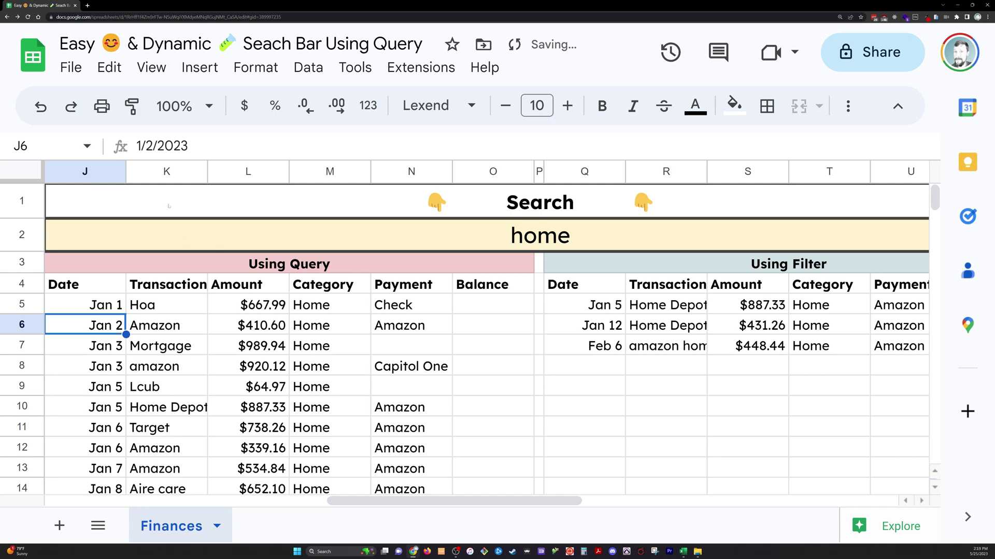
Examine the Transaction column K and Category column M of the query results for matches to "home"
{"action": "left_click", "coordinate": [166, 172]}
{"action": "scroll", "coordinate": [177, 183], "scroll_direction": "down", "scroll_amount": 5}
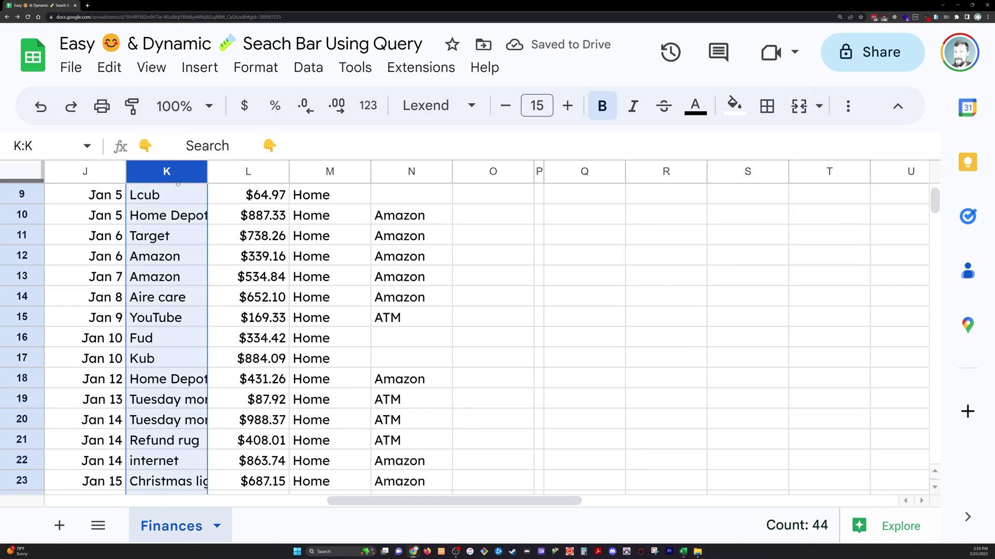
{"action": "left_click", "coordinate": [163, 215]}
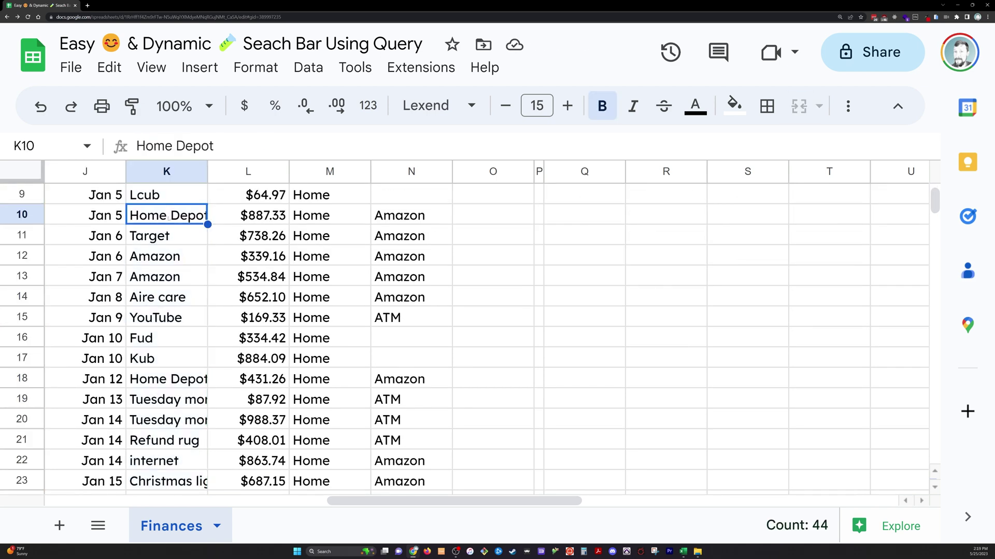
{"action": "scroll", "coordinate": [176, 236], "scroll_direction": "up", "scroll_amount": 4}
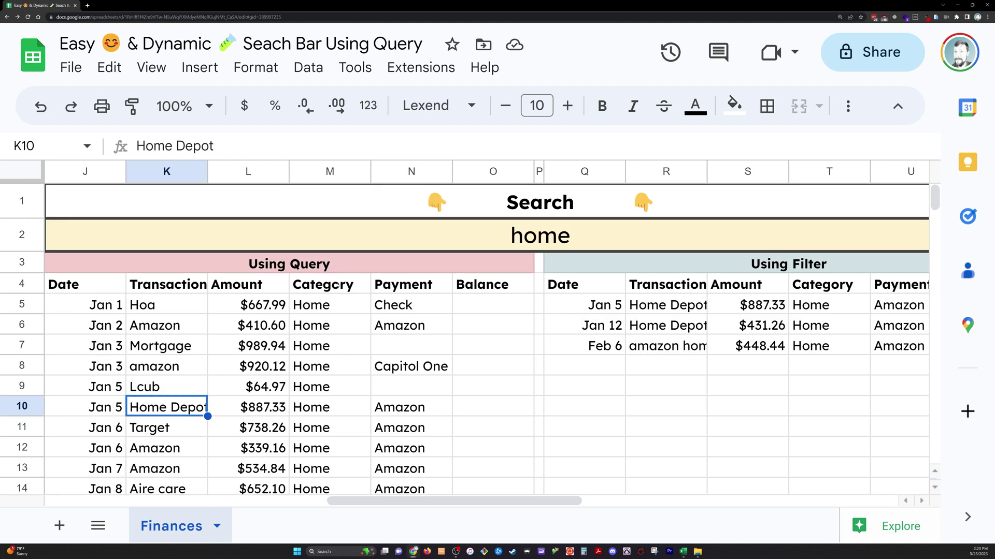
{"action": "left_click", "coordinate": [329, 171]}
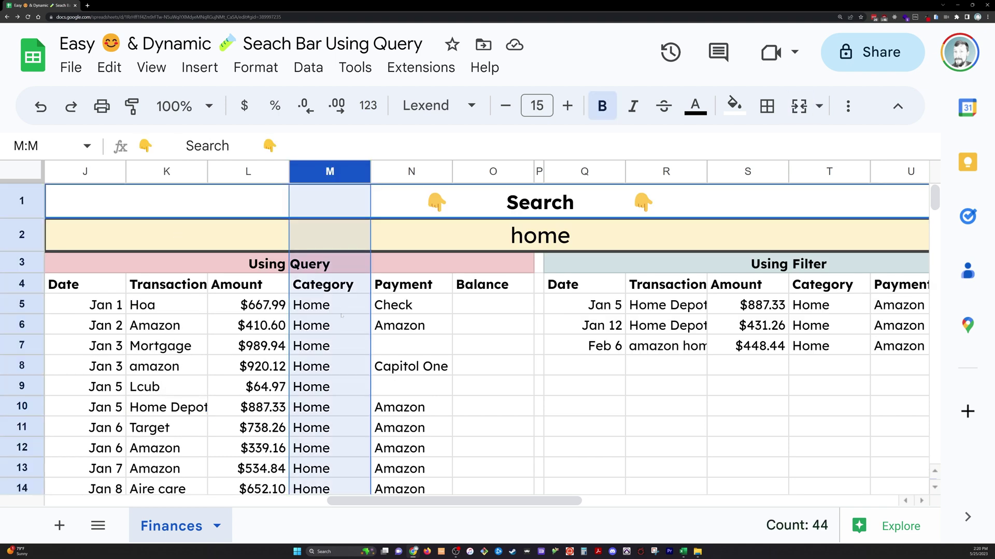
Search for "auto" in J2:V2 and look through the Using Query and Using Filter results
{"action": "left_click", "coordinate": [511, 250]}
{"action": "type", "text": "auto"}
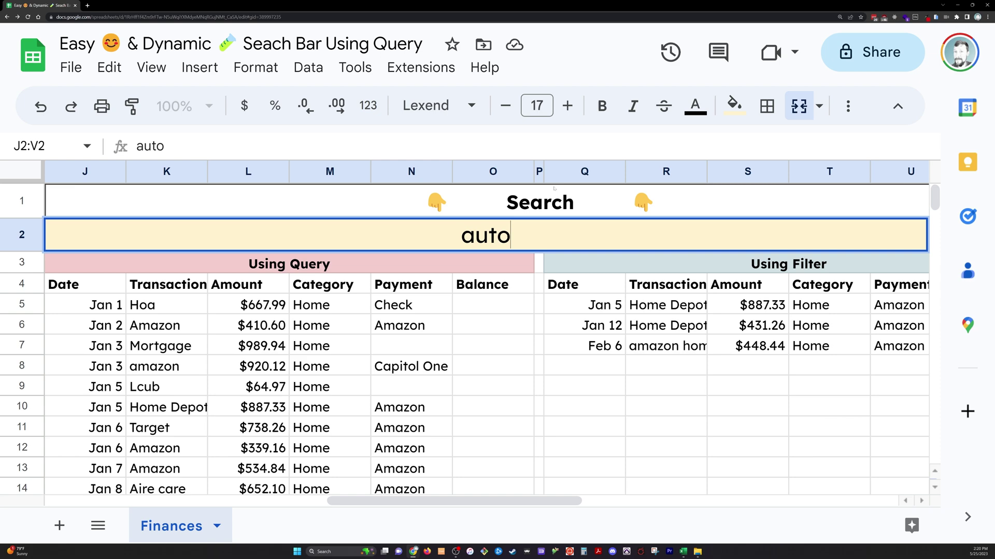
{"action": "key", "text": "Return"}
{"action": "scroll", "coordinate": [279, 314], "scroll_direction": "down", "scroll_amount": 3}
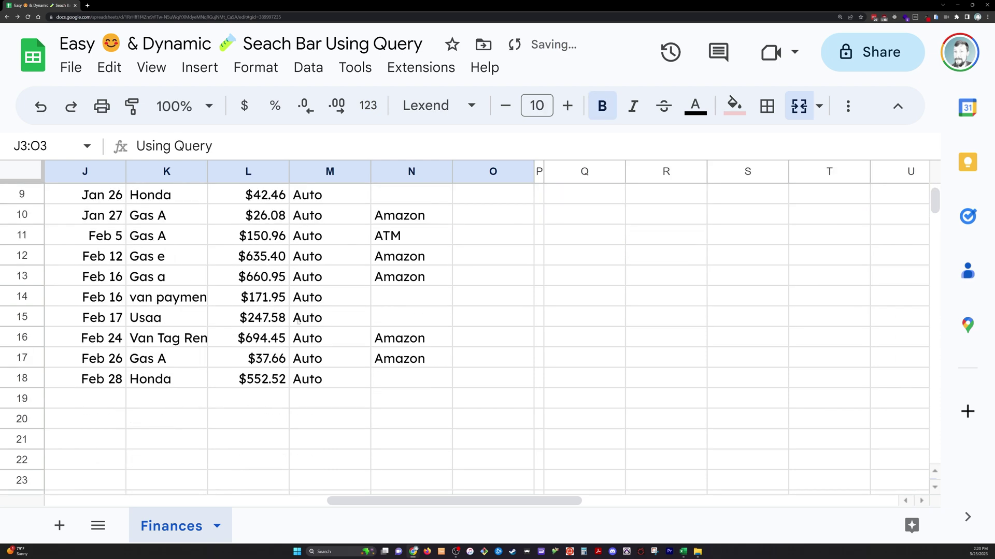
{"action": "scroll", "coordinate": [338, 381], "scroll_direction": "up", "scroll_amount": 3}
{"action": "scroll", "coordinate": [466, 337], "scroll_direction": "right", "scroll_amount": 3}
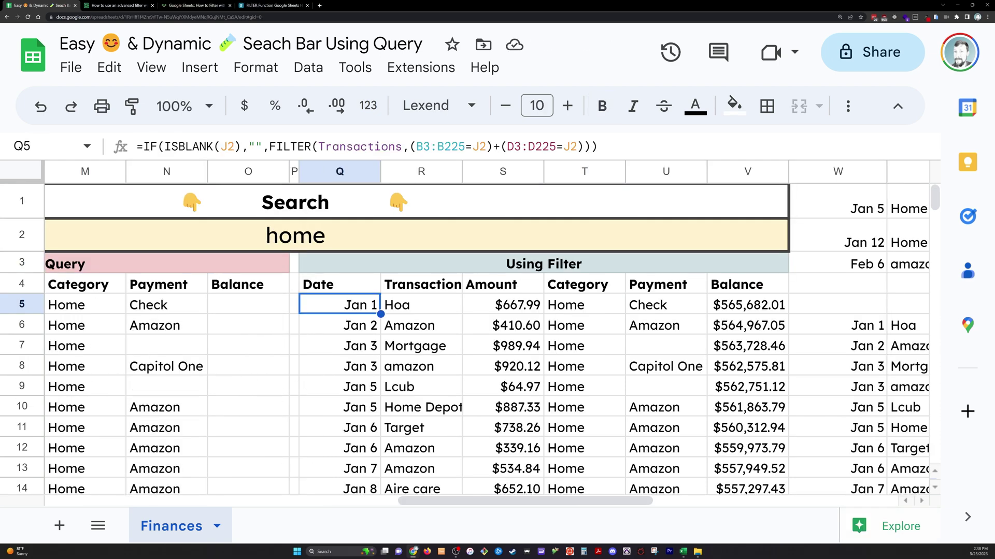
Examine the conditions (B3:B225=J2)+(D3:D225=J2) in the Q5 FILTER formula, leaving the formula unedited
{"action": "key", "text": "Return"}
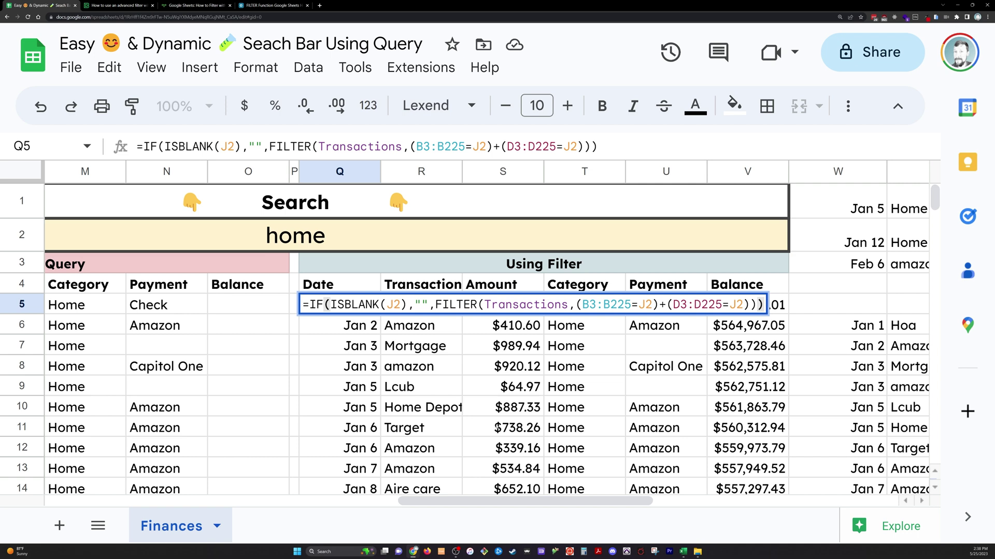
{"action": "left_click_drag", "start_coordinate": [582, 305], "coordinate": [652, 305]}
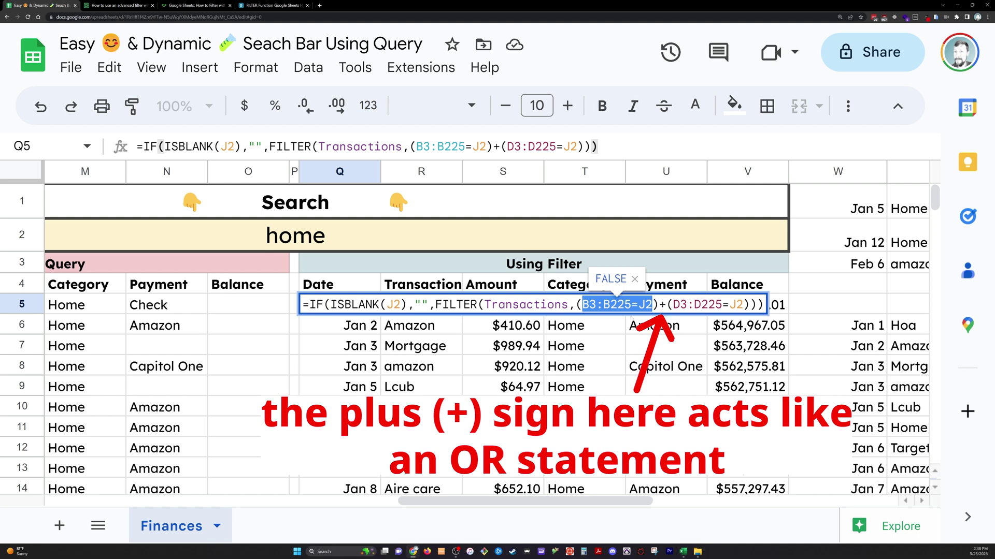
{"action": "left_click", "coordinate": [582, 305]}
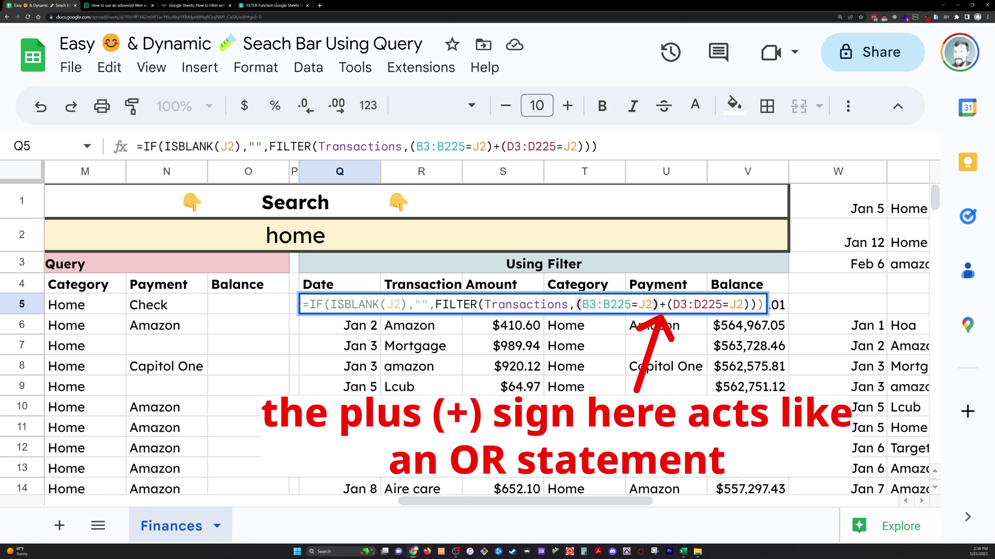
{"action": "left_click_drag", "start_coordinate": [582, 305], "coordinate": [721, 304]}
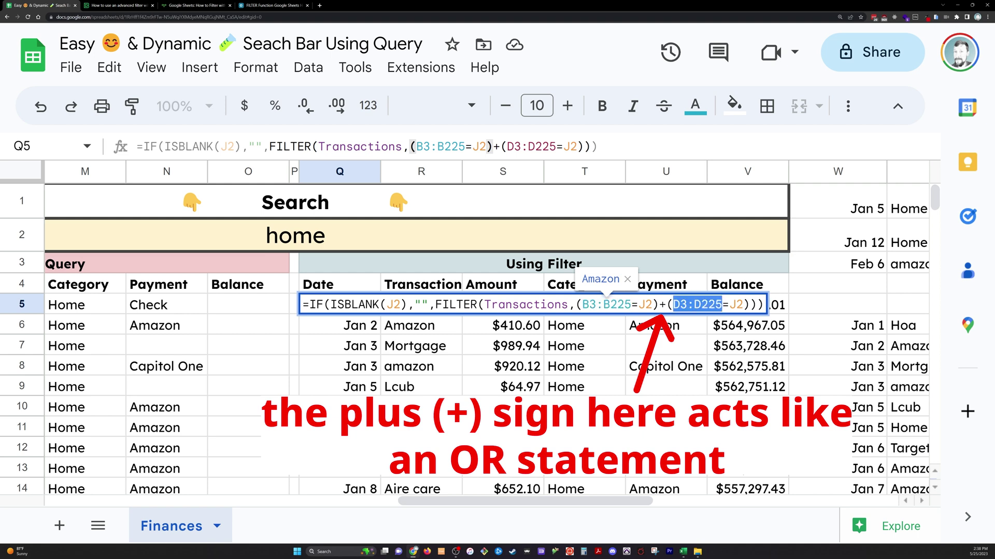
{"action": "double_click", "coordinate": [644, 305]}
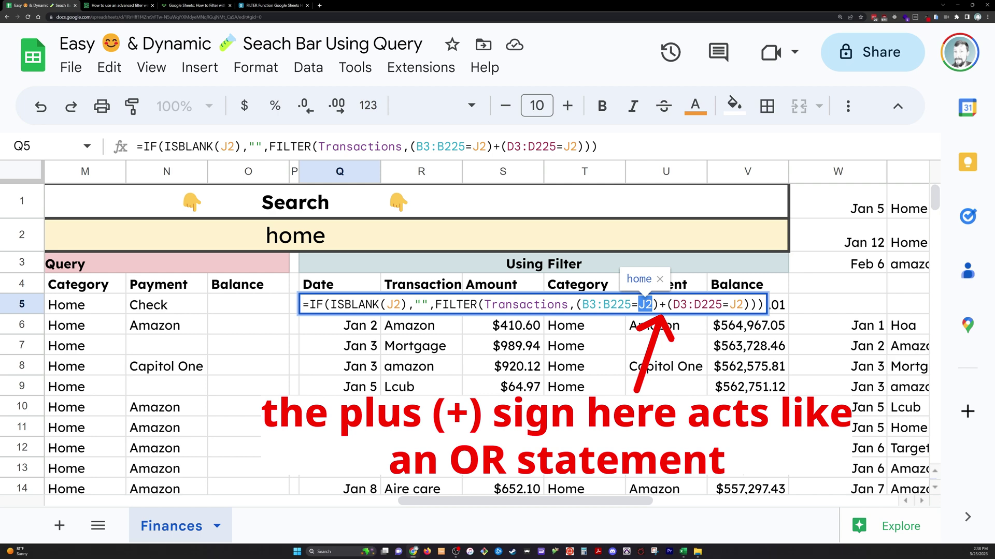
{"action": "key", "text": "Escape"}
Test the search in J2:V2 with the partial terms "ho" and "hom"
{"action": "left_click", "coordinate": [390, 227]}
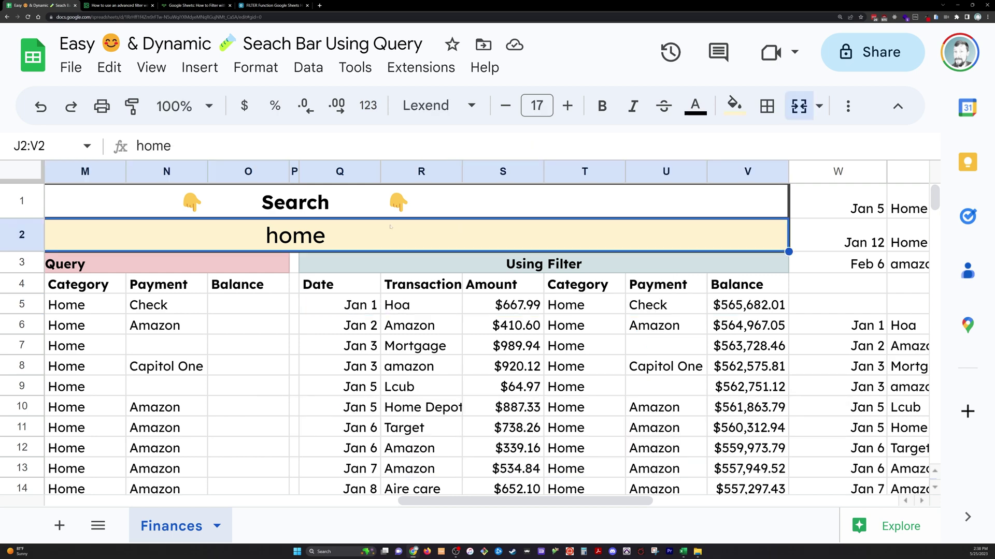
{"action": "type", "text": "ho"}
{"action": "key", "text": "Return"}
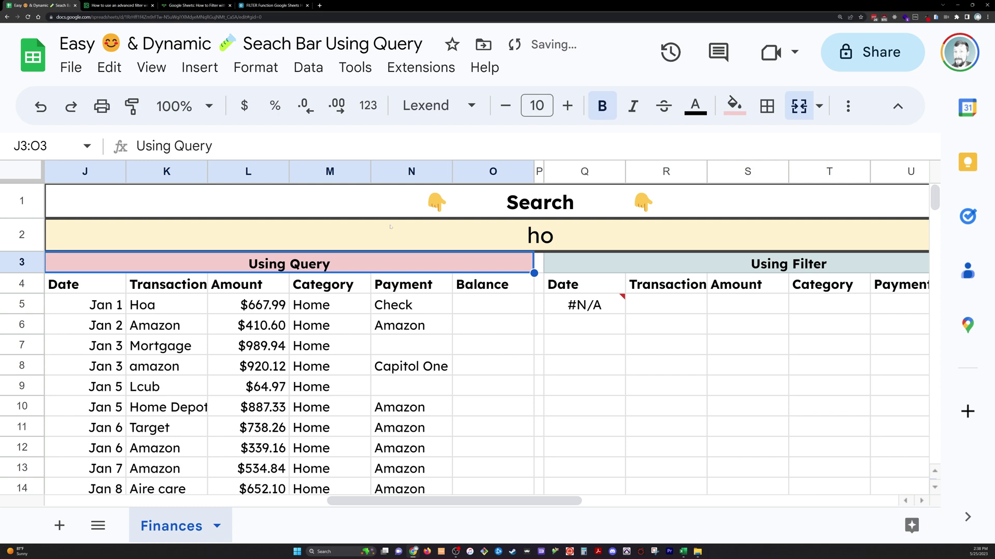
{"action": "left_click", "coordinate": [390, 226]}
{"action": "type", "text": "hom"}
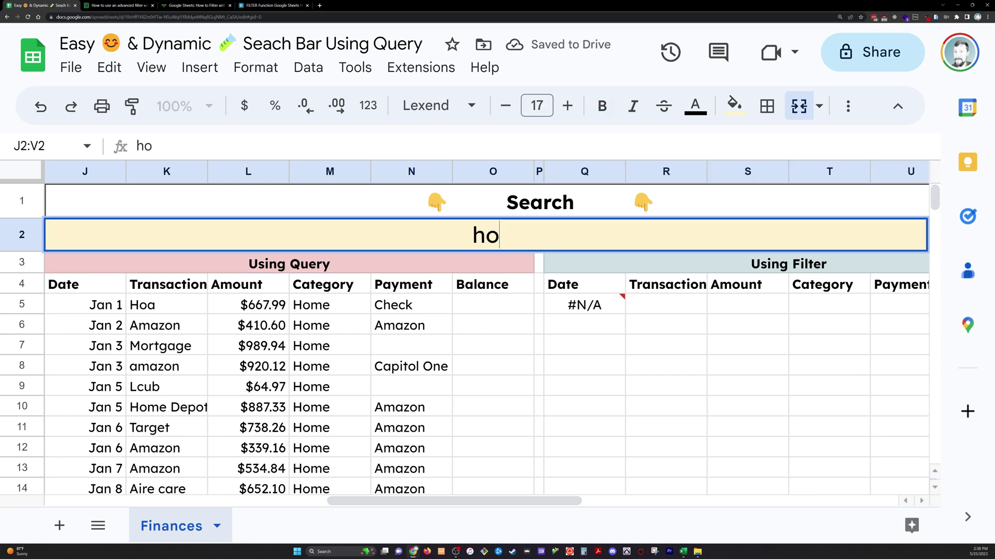
{"action": "key", "text": "Return"}
Test the search in J2:V2 with the full word "home" and with the capitalised "Home"
{"action": "left_click", "coordinate": [390, 227]}
{"action": "type", "text": "home"}
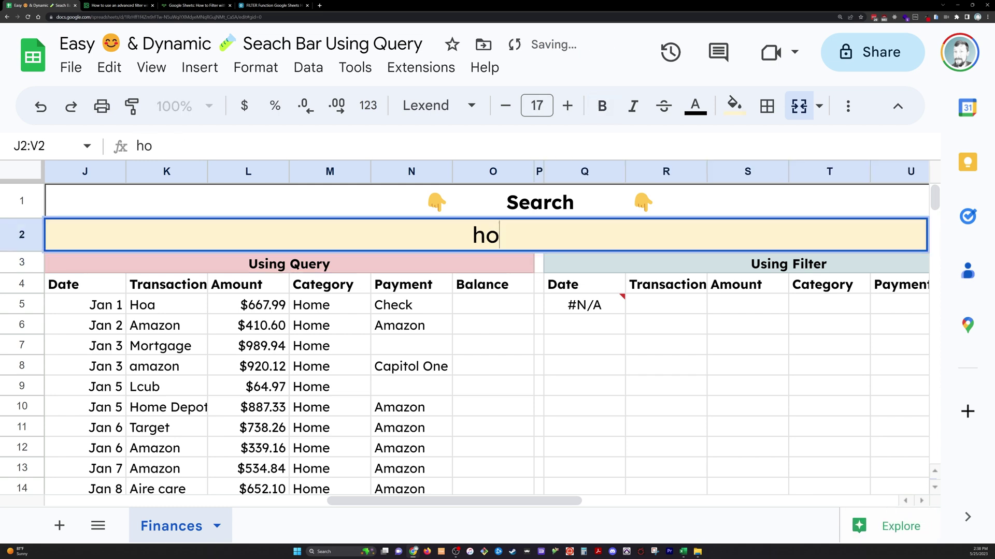
{"action": "key", "text": "Return"}
{"action": "left_click", "coordinate": [391, 227]}
{"action": "type", "text": "Home"}
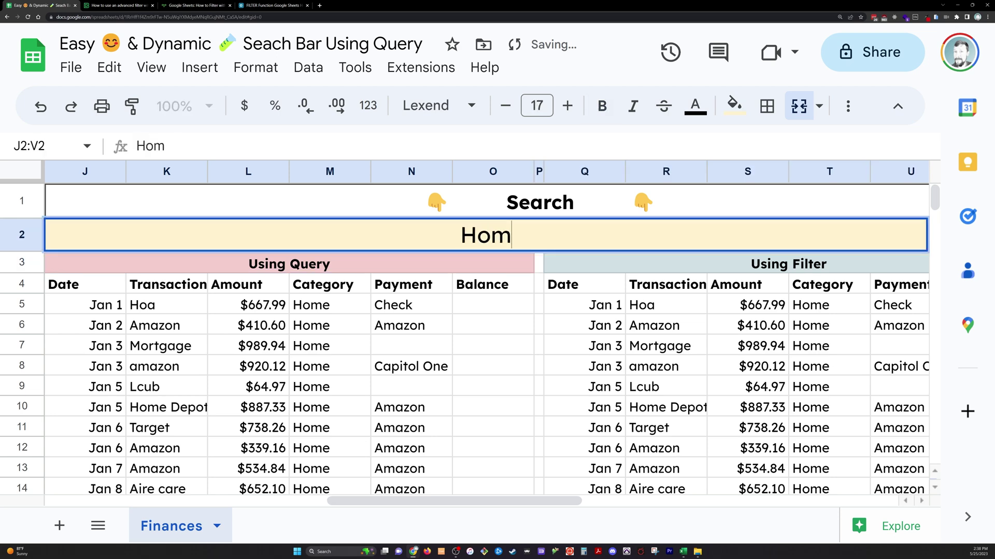
{"action": "key", "text": "Return"}
Set the search term in J2:V2 to lowercase "home" and compare the Using Query and Using Filter results
{"action": "left_click", "coordinate": [391, 226]}
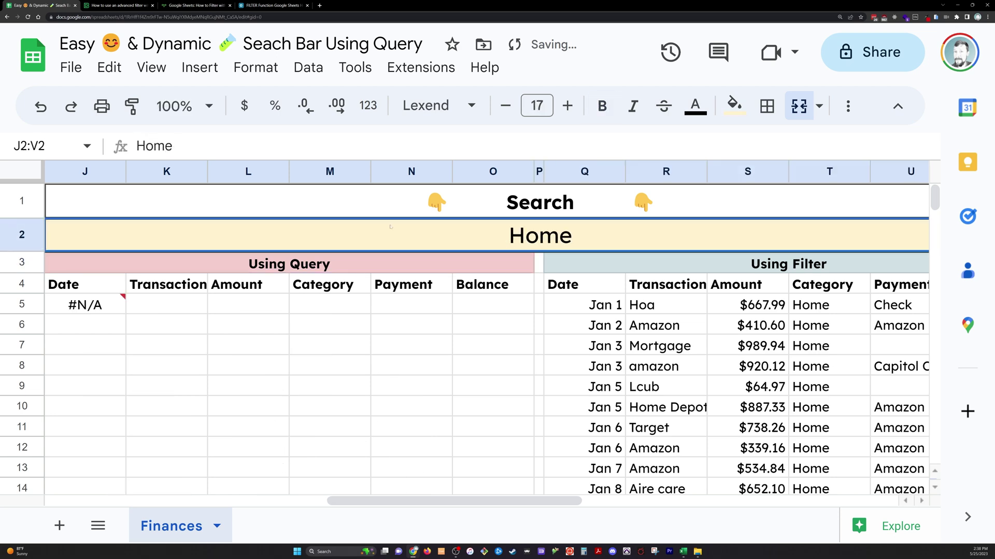
{"action": "type", "text": "home"}
{"action": "key", "text": "Return"}
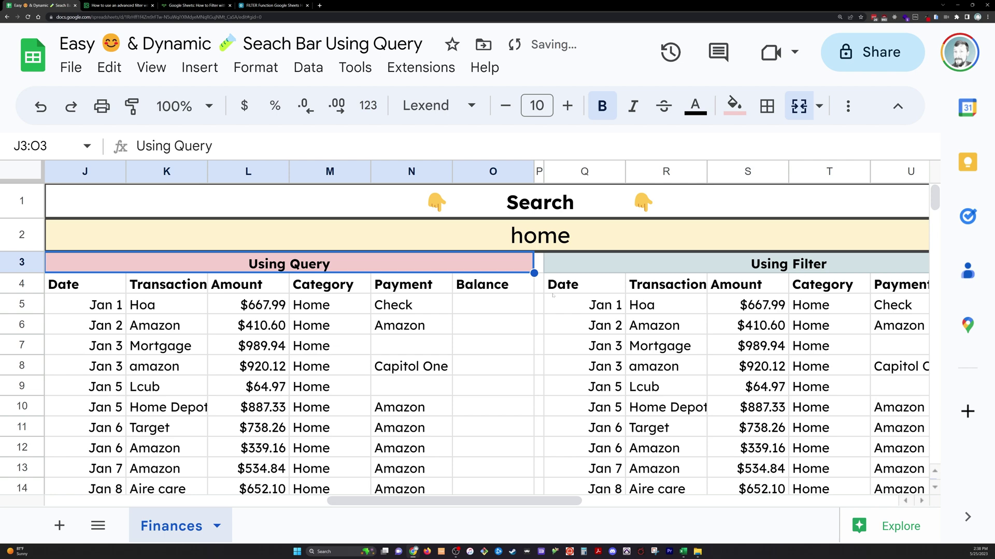
{"action": "scroll", "coordinate": [553, 295], "scroll_direction": "right", "scroll_amount": 3}
{"action": "scroll", "coordinate": [538, 316], "scroll_direction": "left", "scroll_amount": 3}
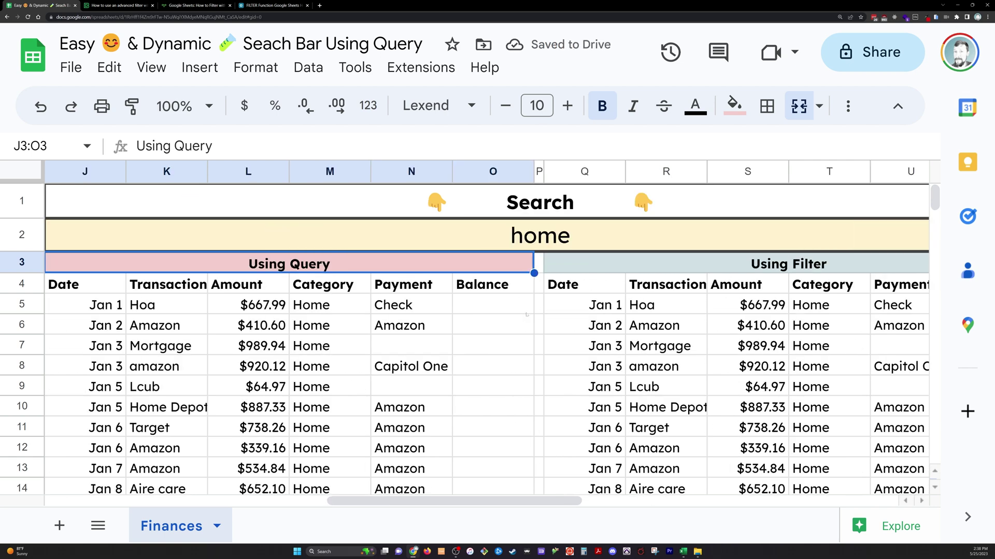
Select cell J5, which holds the QUERY formula below the Date header
{"action": "key", "text": "Down"}
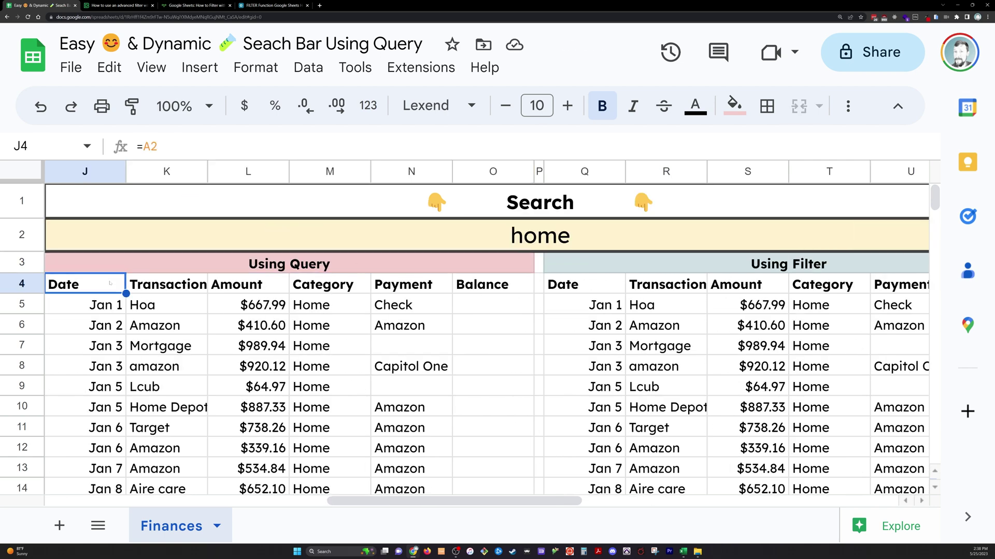
{"action": "key", "text": "Down"}
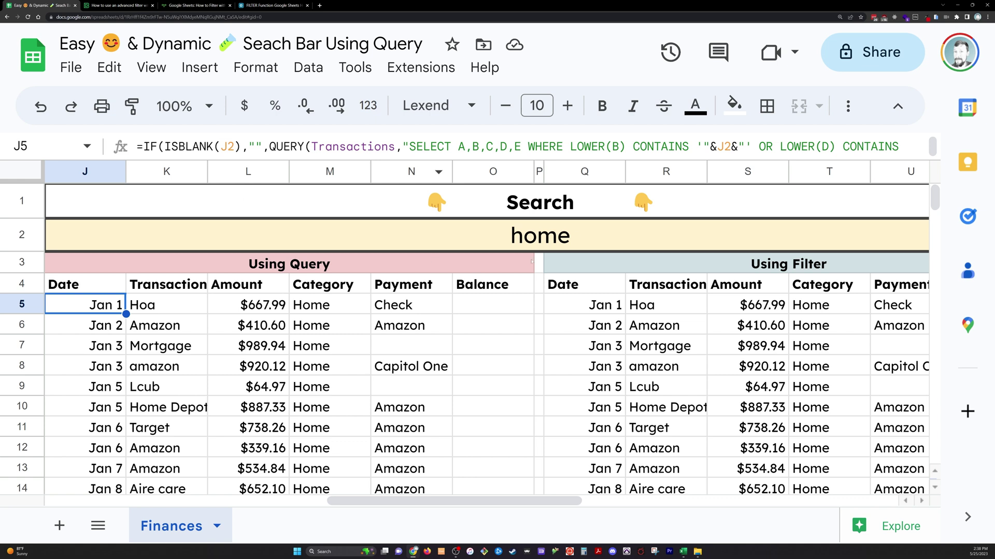